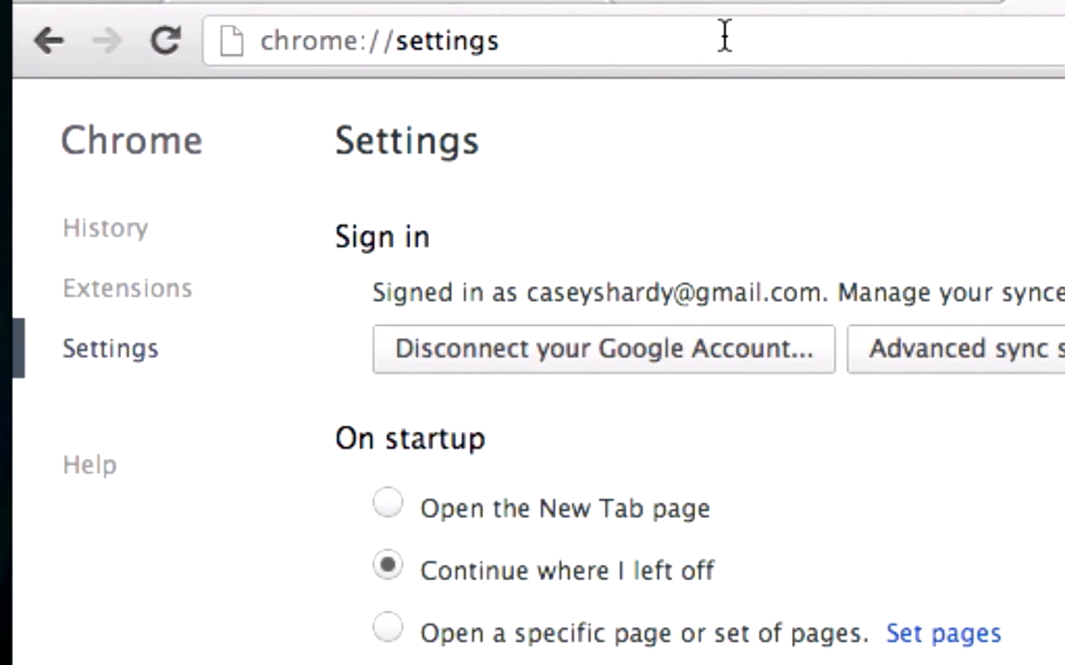
# - Search the web for "free social media icons"
pyautogui.click(722, 36)
pyautogui.press('BackSpace')
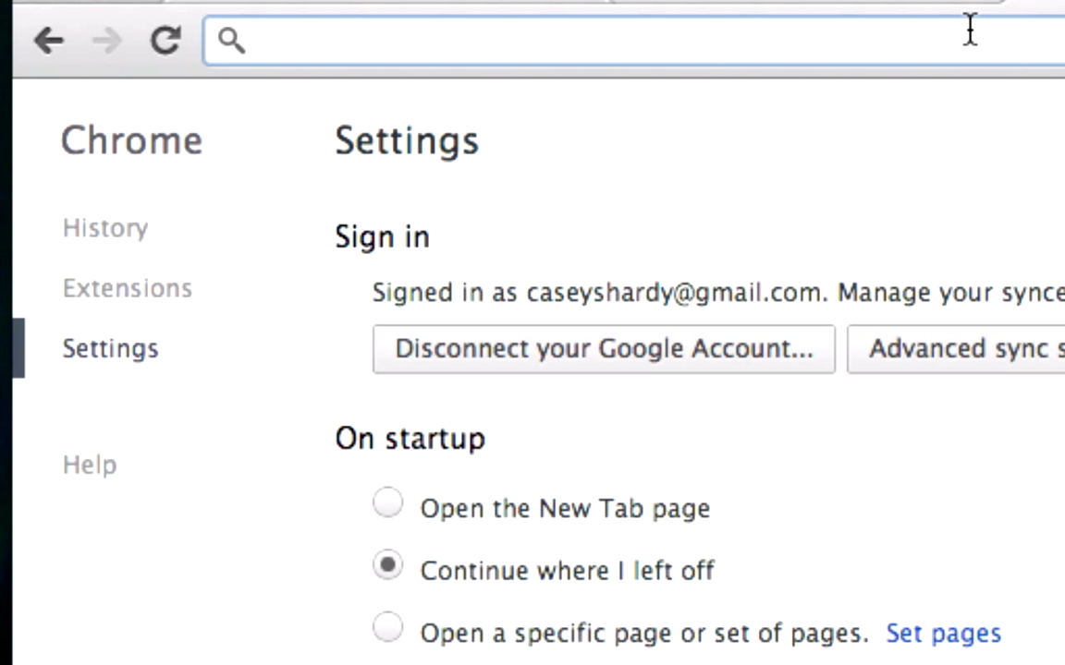
pyautogui.write('free social m')
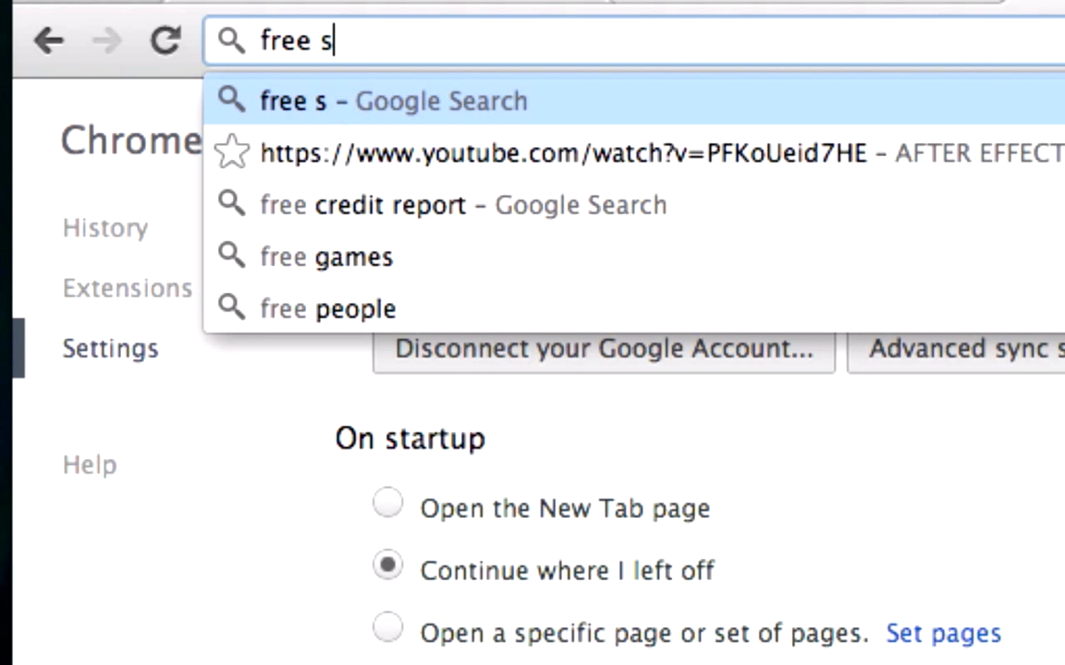
pyautogui.write('edia')
pyautogui.press('Return')
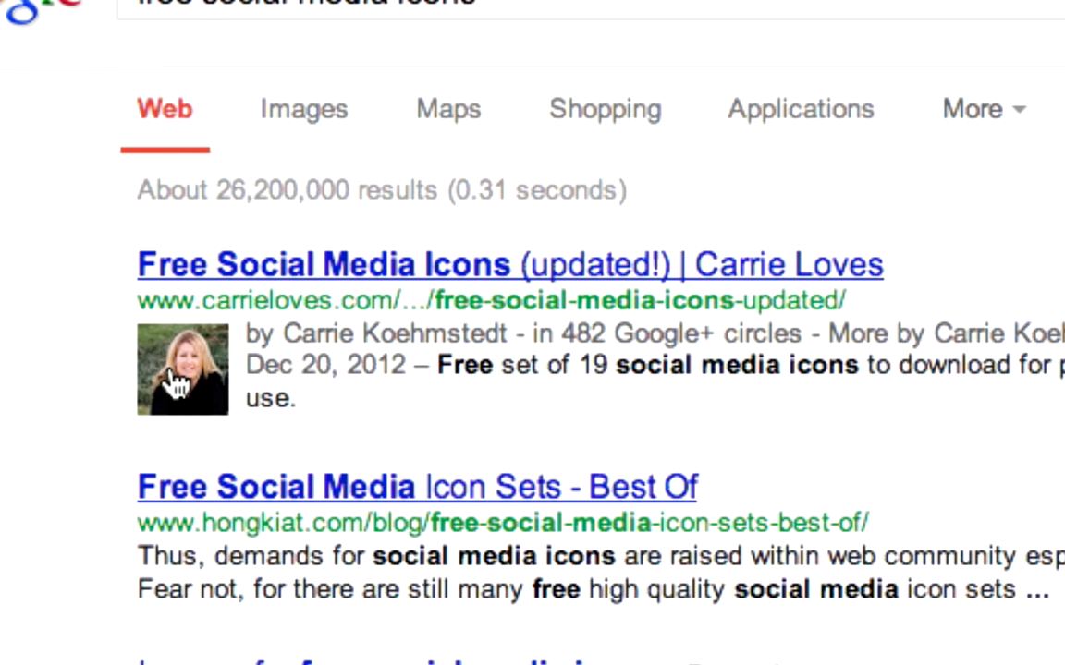
# - Find and open Vandelay Design's article "40 Sets of Free Social Media Icons" among the search results
pyautogui.scroll(-5, 62, 407)
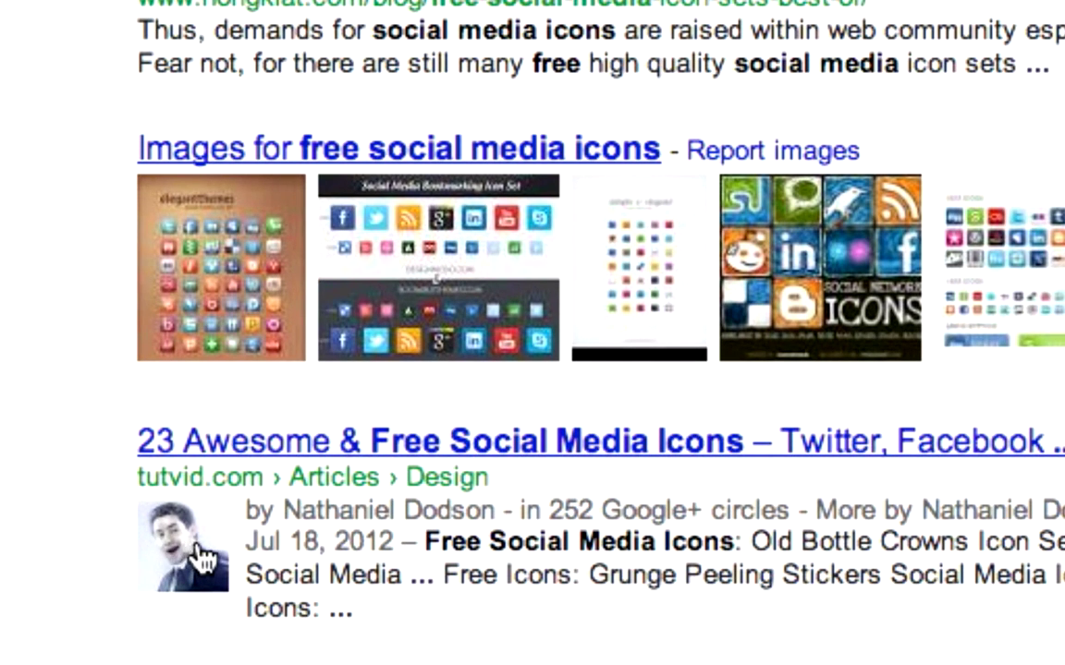
pyautogui.scroll(-3, 91, 539)
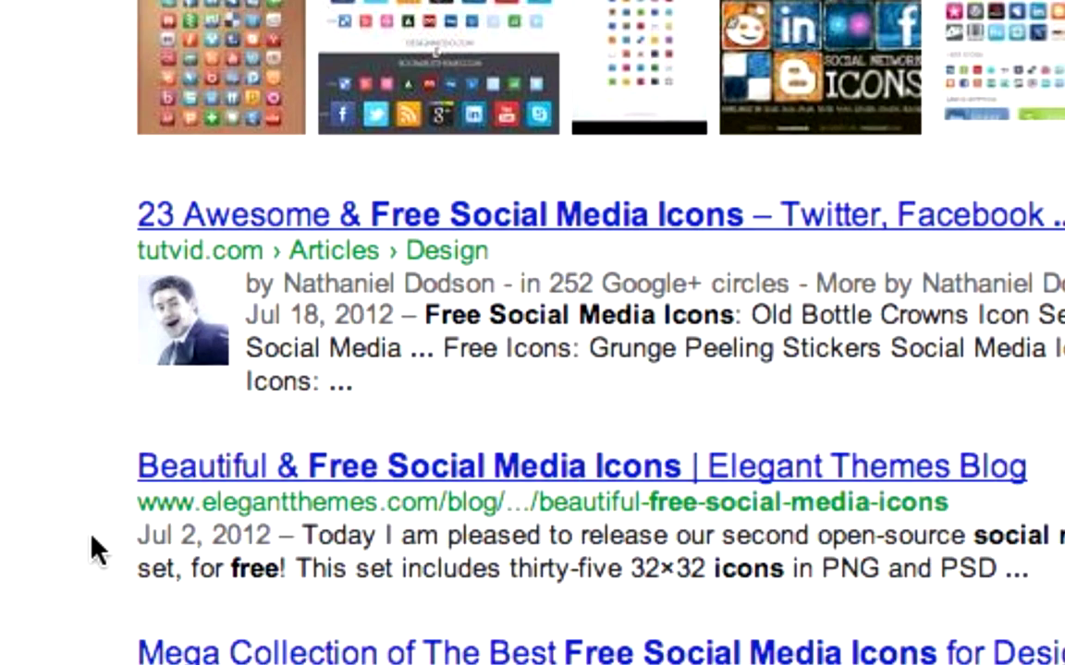
pyautogui.scroll(-5, 91, 548)
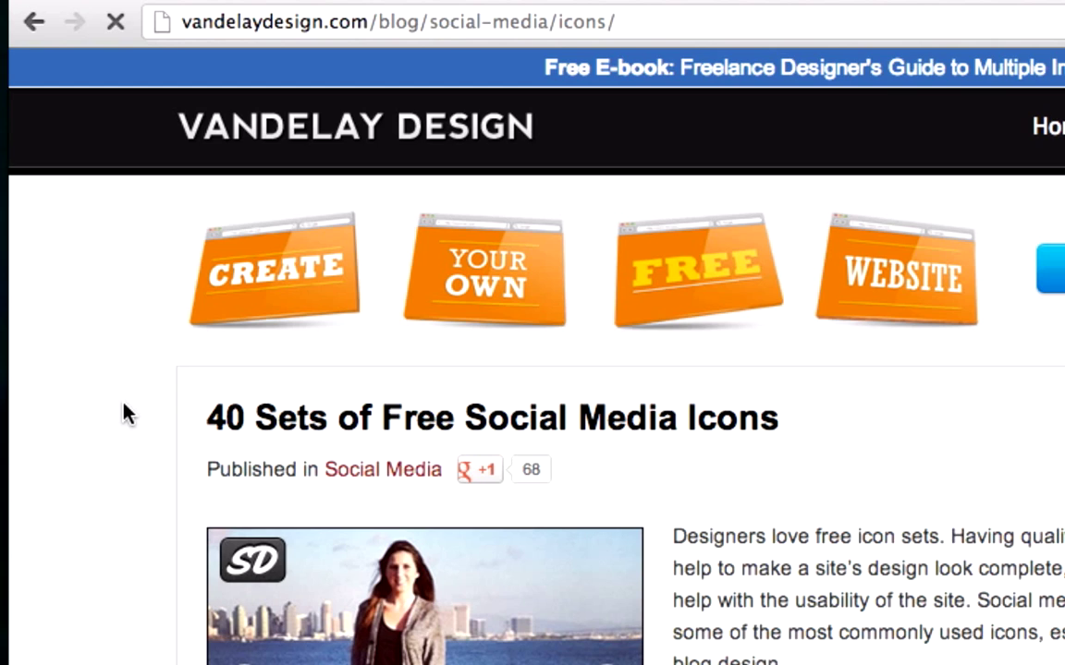
# - Look through the free social media icon sets previewed in the article and compare their styles
pyautogui.scroll(-10, 124, 413)
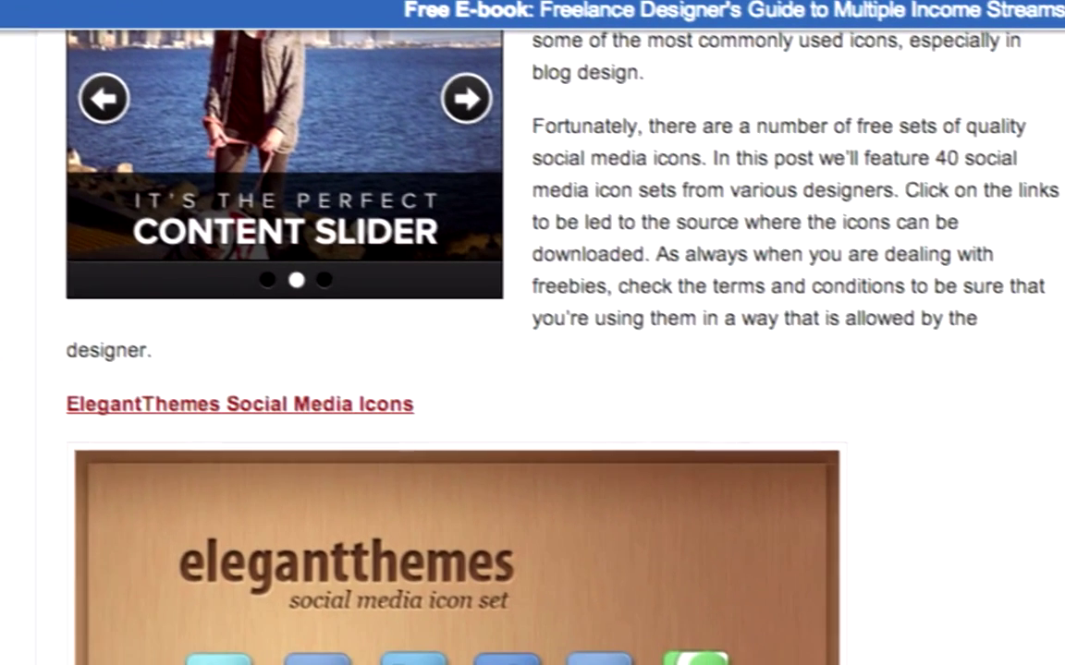
pyautogui.scroll(-3, 23, 313)
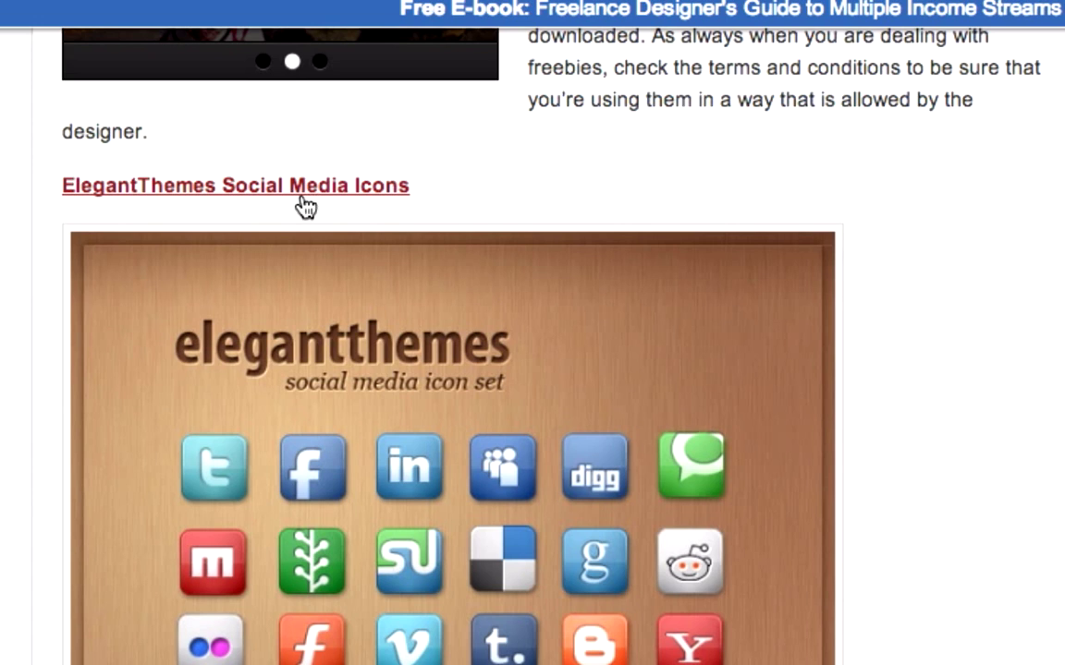
pyautogui.scroll(-10, 453, 332)
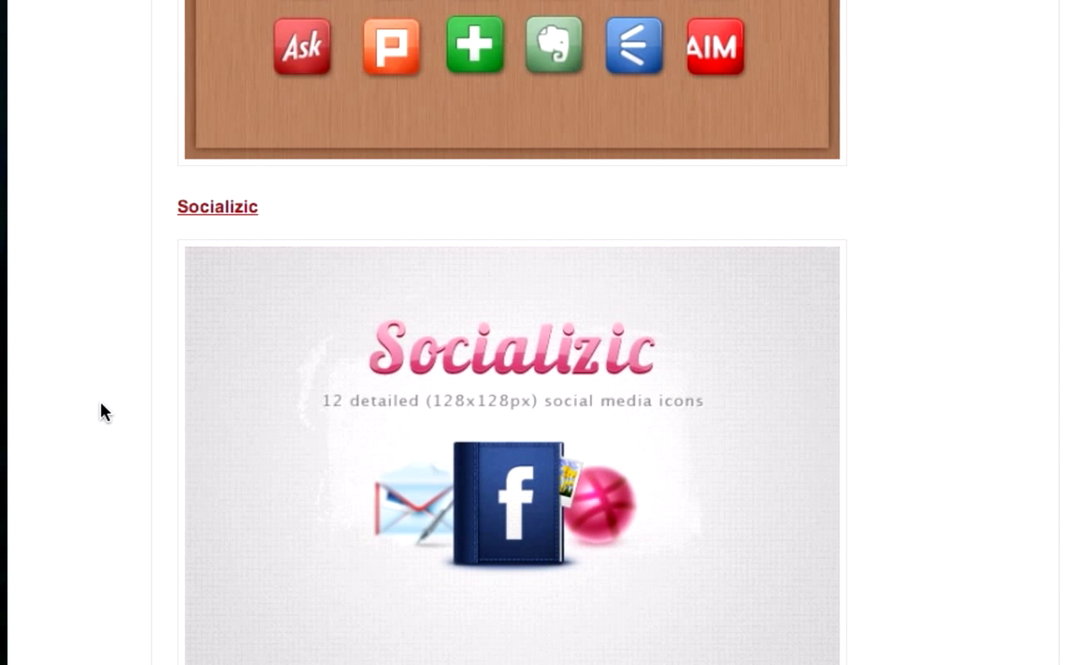
pyautogui.scroll(-10, 100, 405)
pyautogui.scroll(-5, 101, 411)
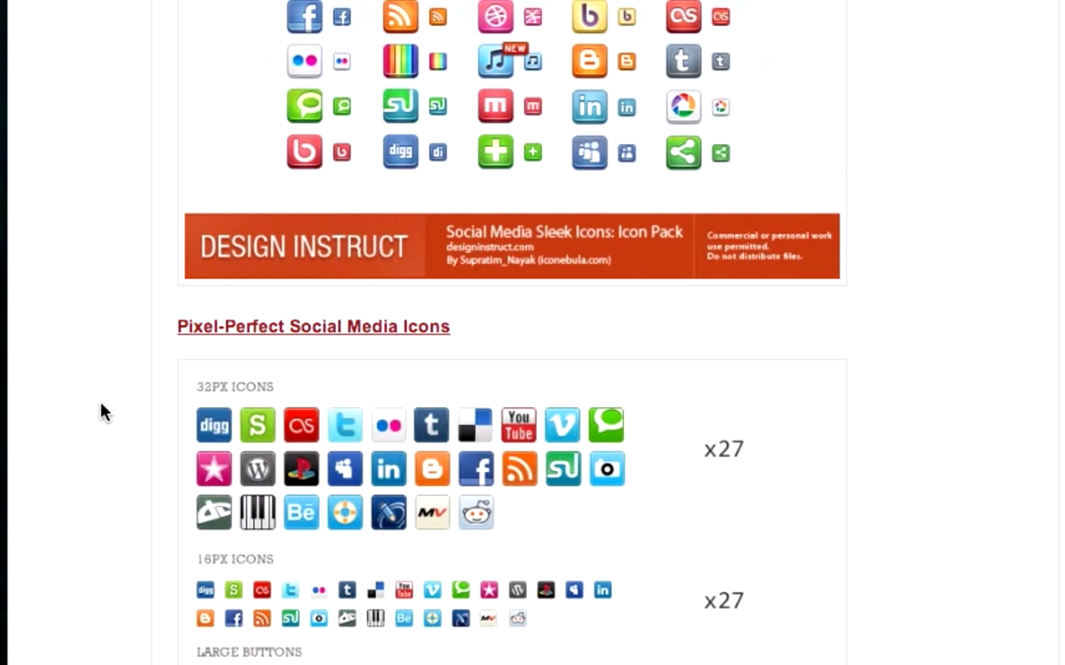
pyautogui.scroll(-15, 102, 412)
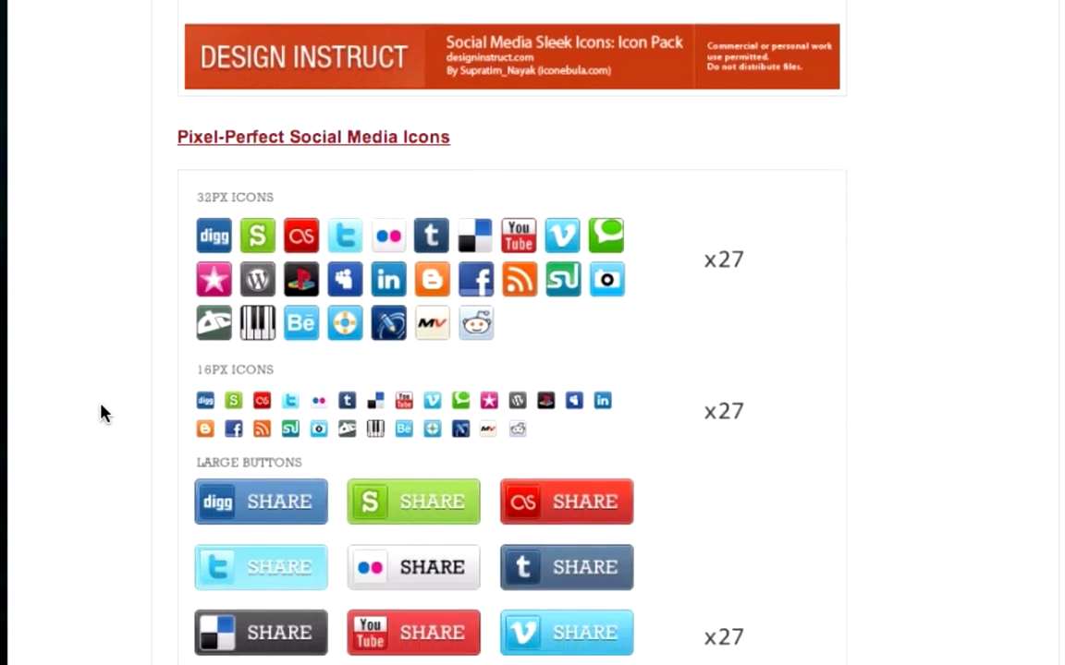
pyautogui.scroll(-5, 102, 412)
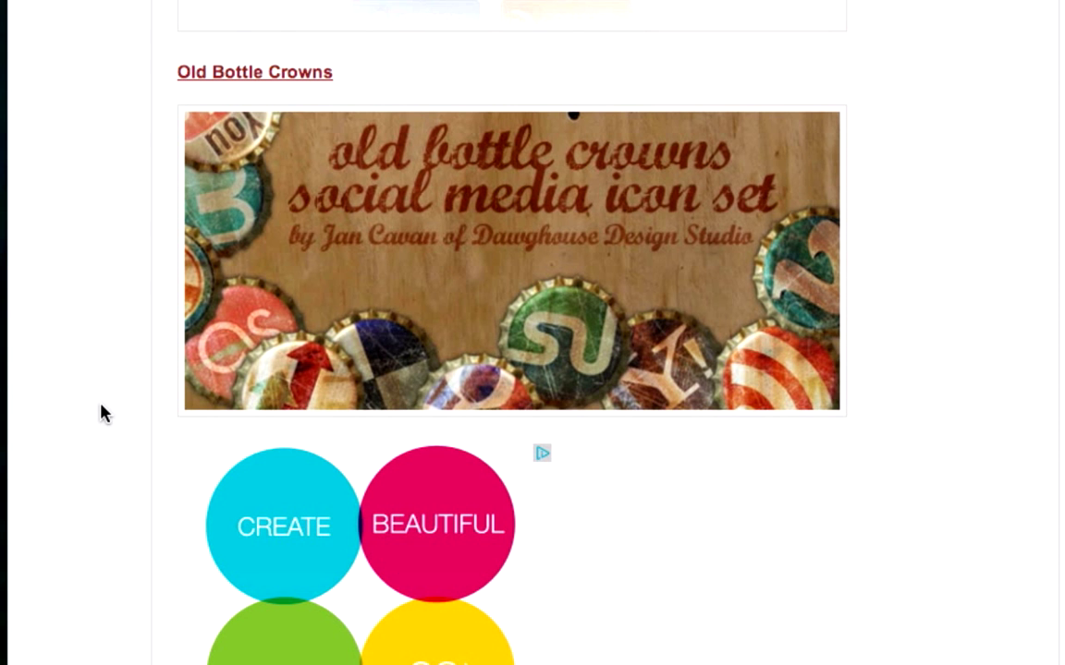
pyautogui.scroll(-2, 101, 413)
pyautogui.scroll(2, 102, 413)
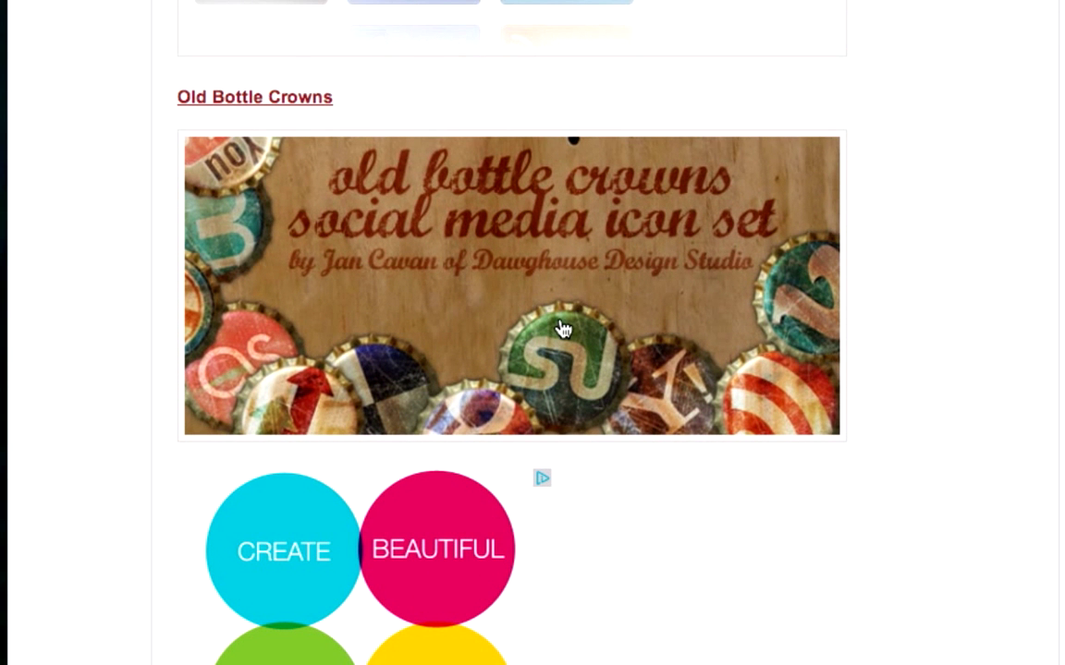
pyautogui.scroll(-1, 93, 369)
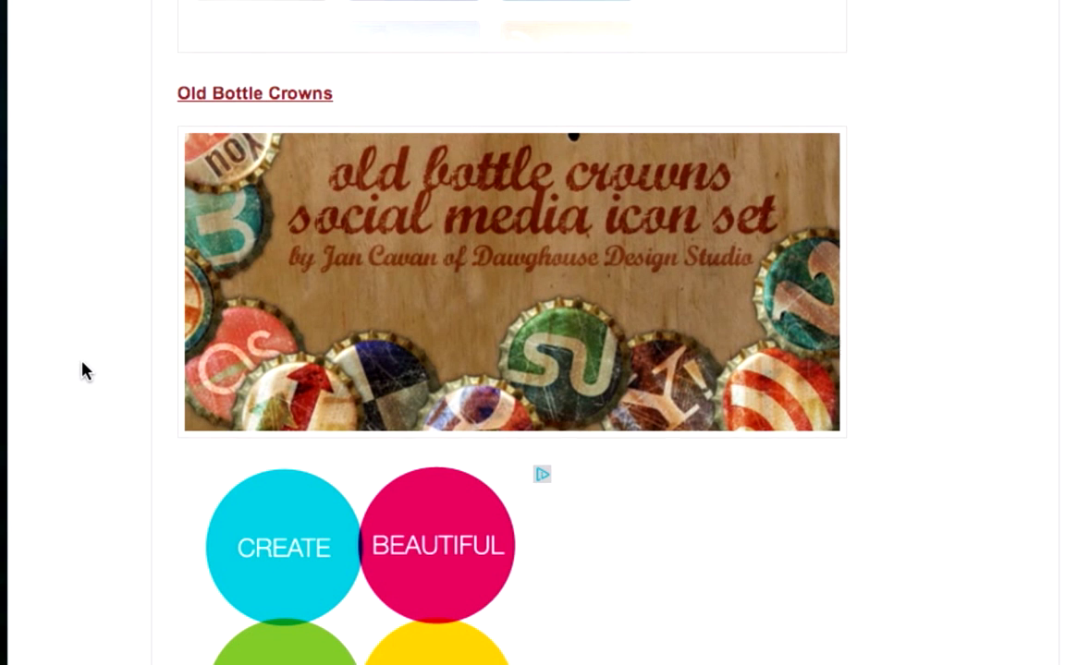
pyautogui.scroll(-10, 84, 371)
pyautogui.scroll(2, 83, 370)
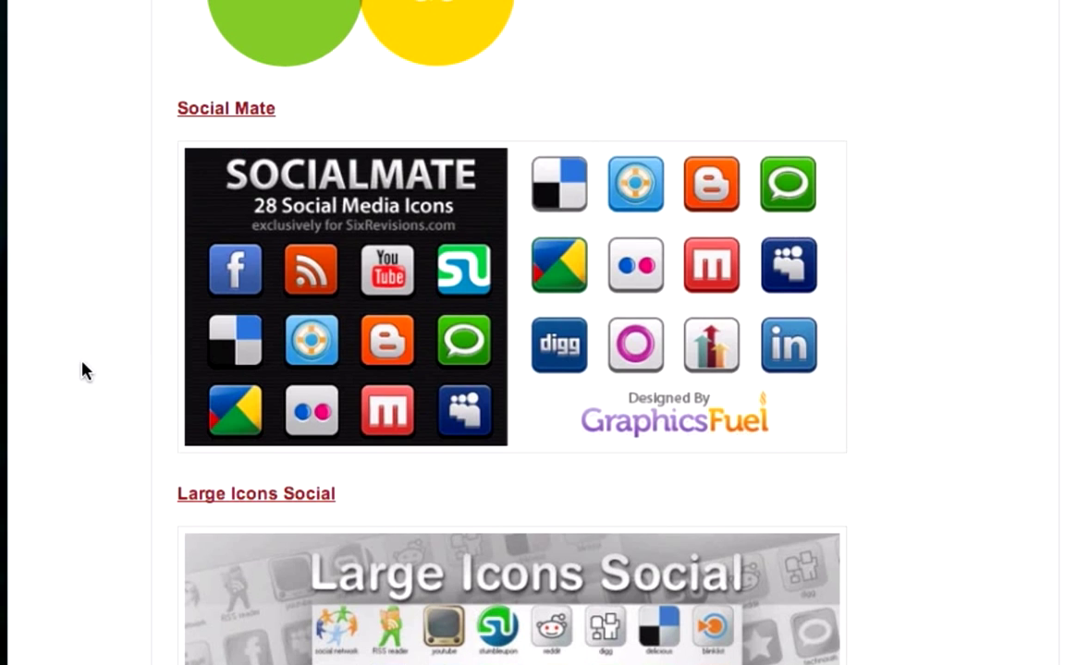
pyautogui.scroll(-8, 128, 438)
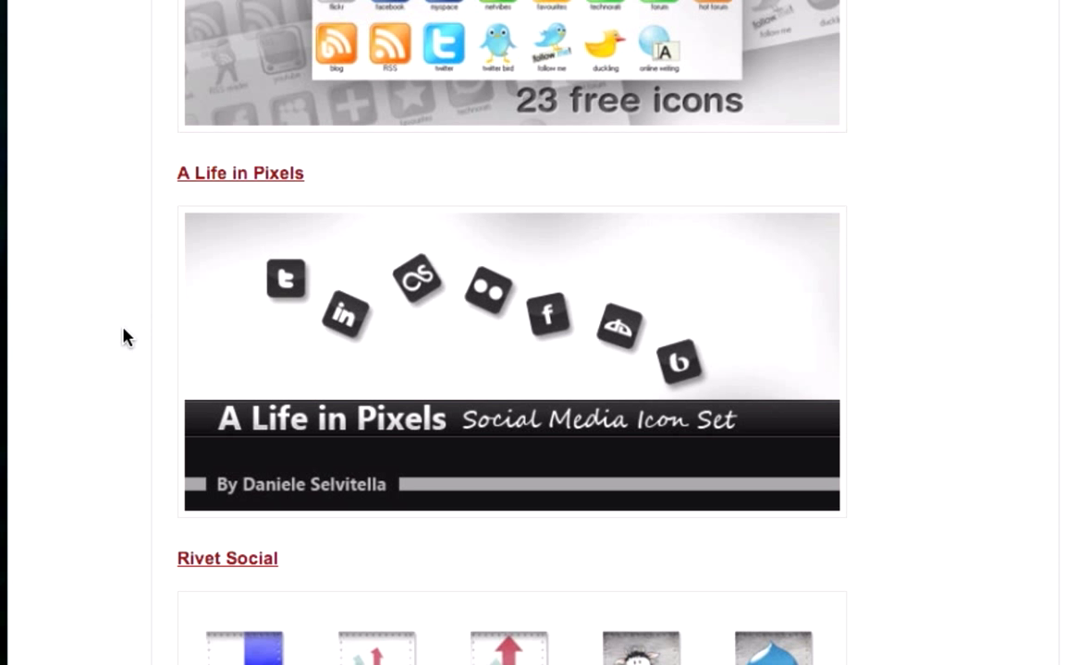
pyautogui.scroll(-3, 124, 330)
pyautogui.scroll(4, 124, 329)
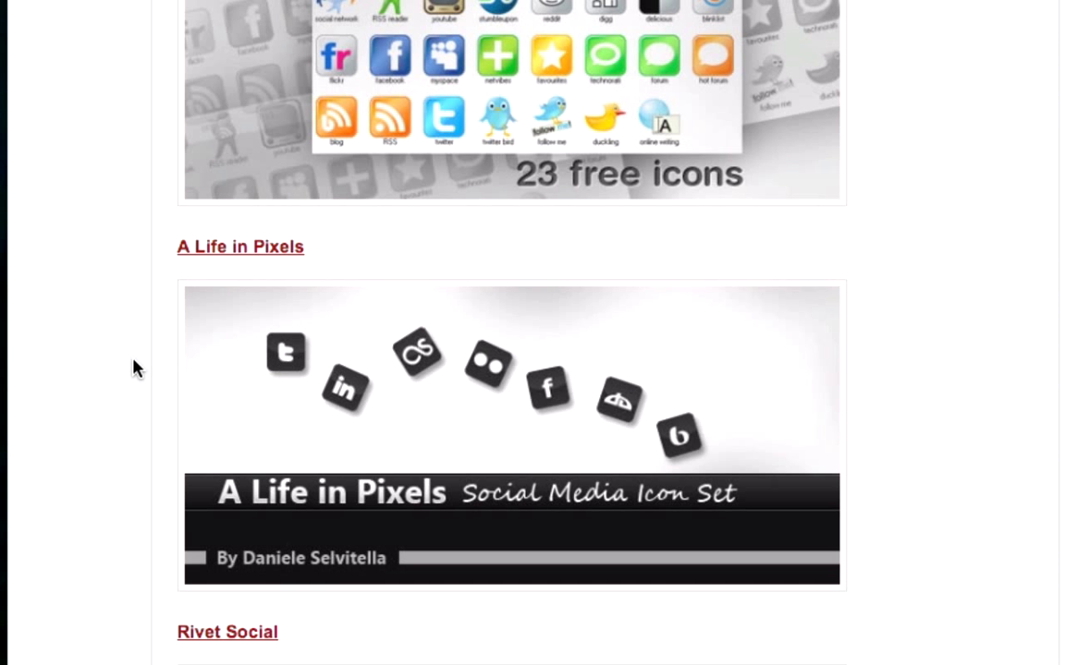
pyautogui.scroll(-6, 134, 368)
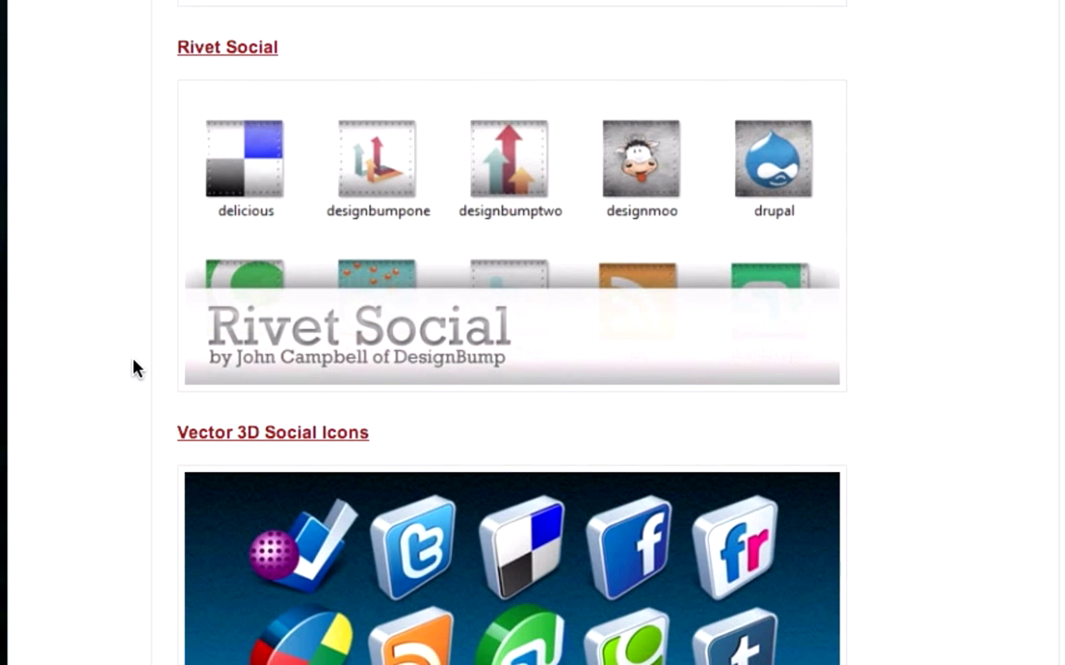
pyautogui.scroll(1, 134, 367)
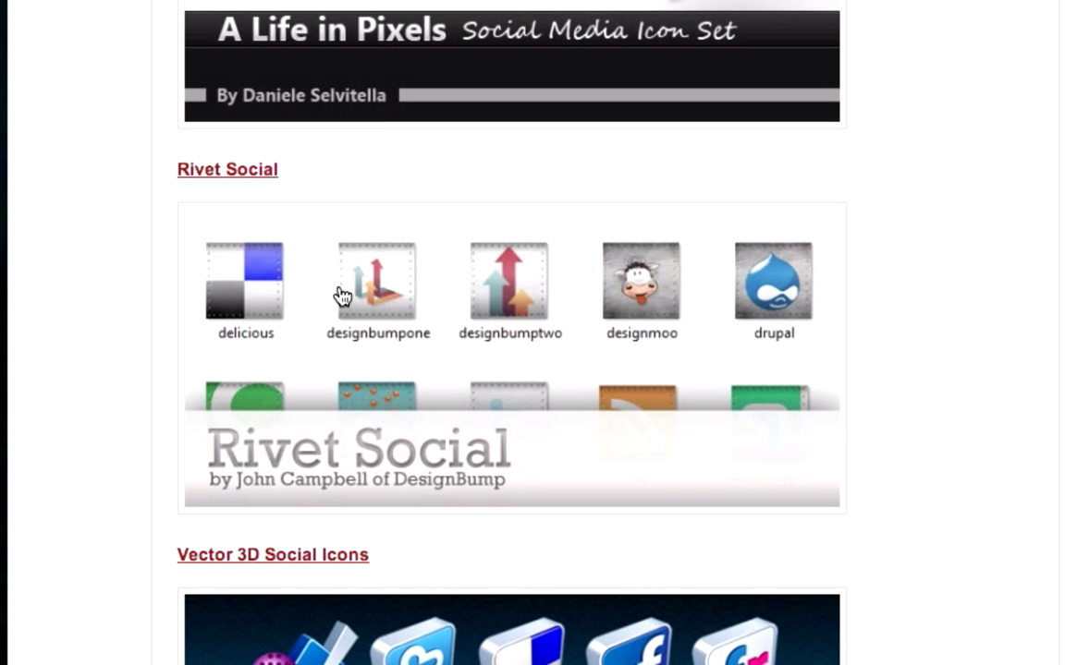
pyautogui.scroll(-5, 111, 336)
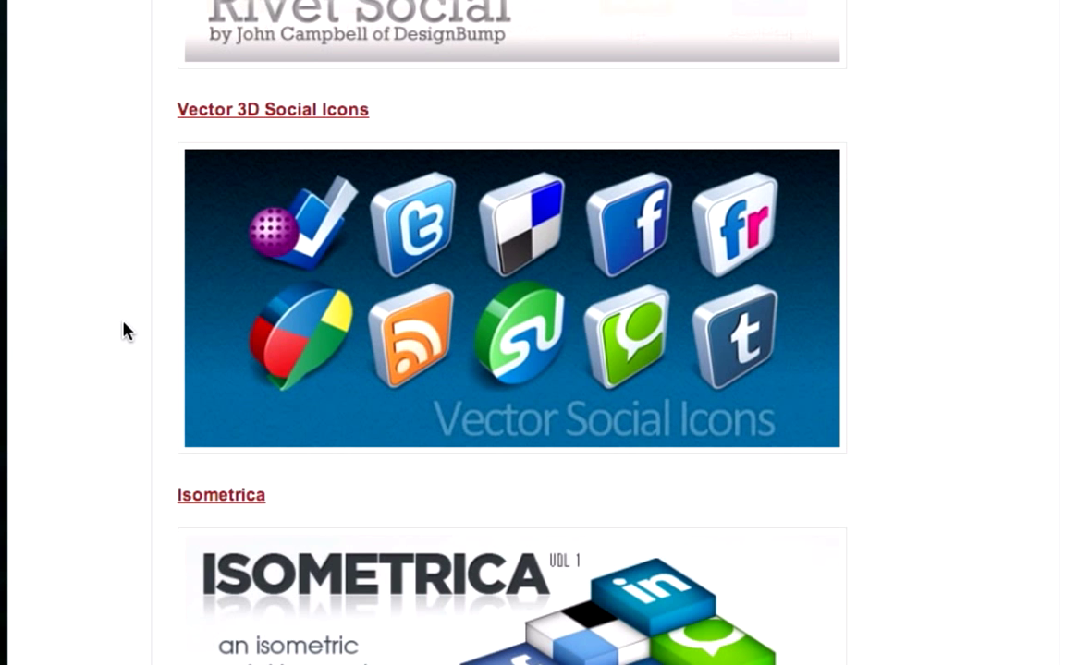
pyautogui.scroll(-3, 127, 331)
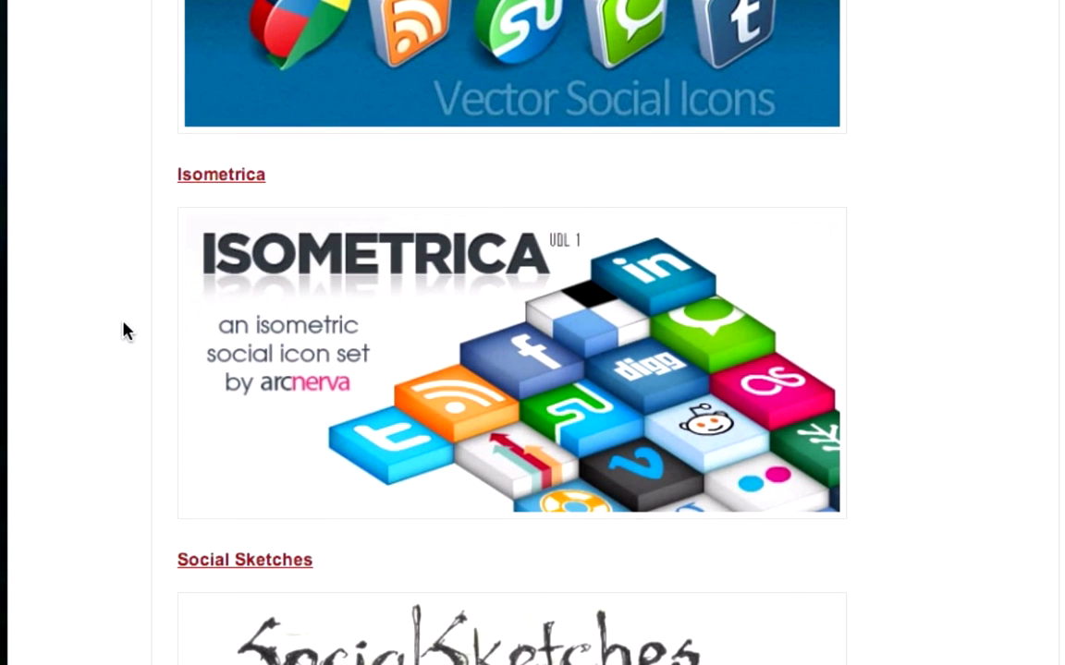
# - Open the "Cheers" social icon set's page on Smashing Magazine and download the set as a zip file
pyautogui.scroll(-7, 127, 330)
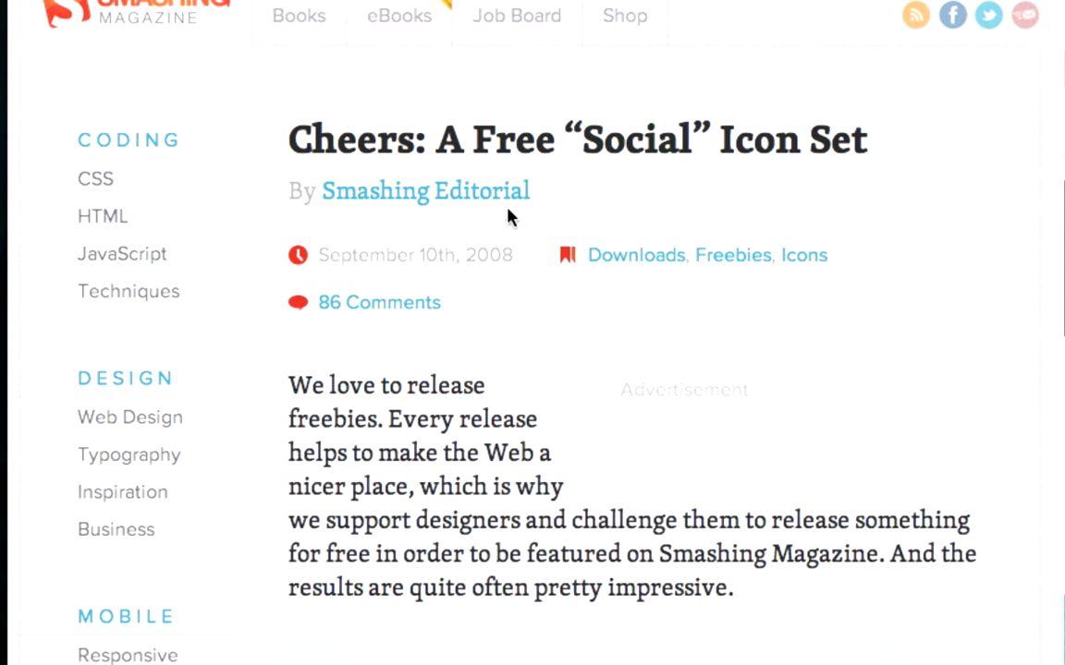
pyautogui.scroll(-6, 598, 241)
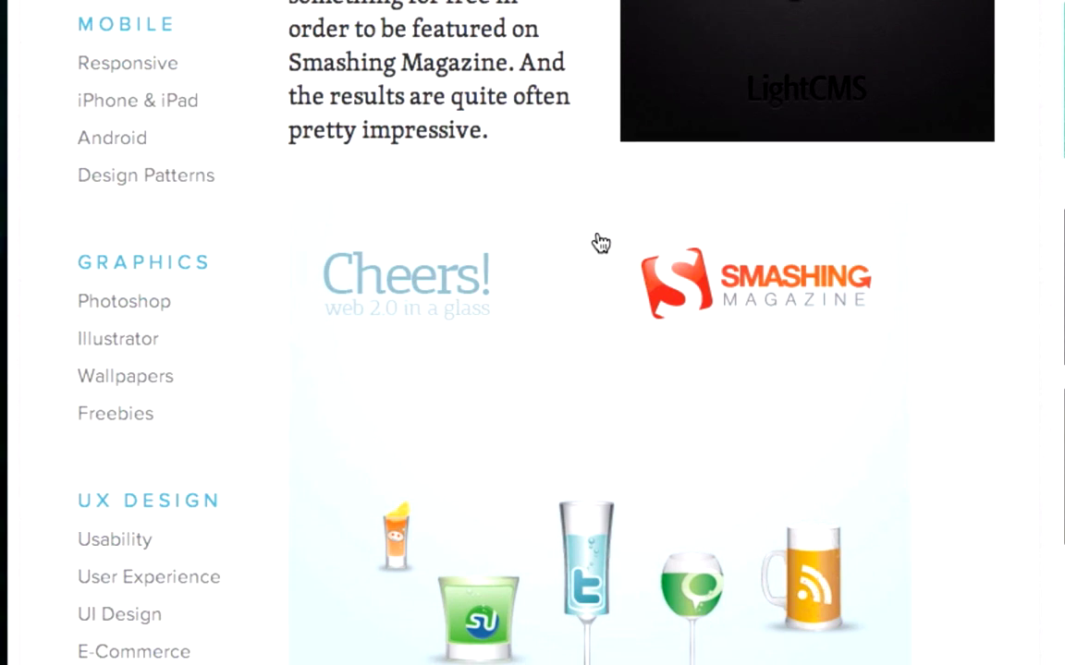
pyautogui.scroll(-6, 600, 243)
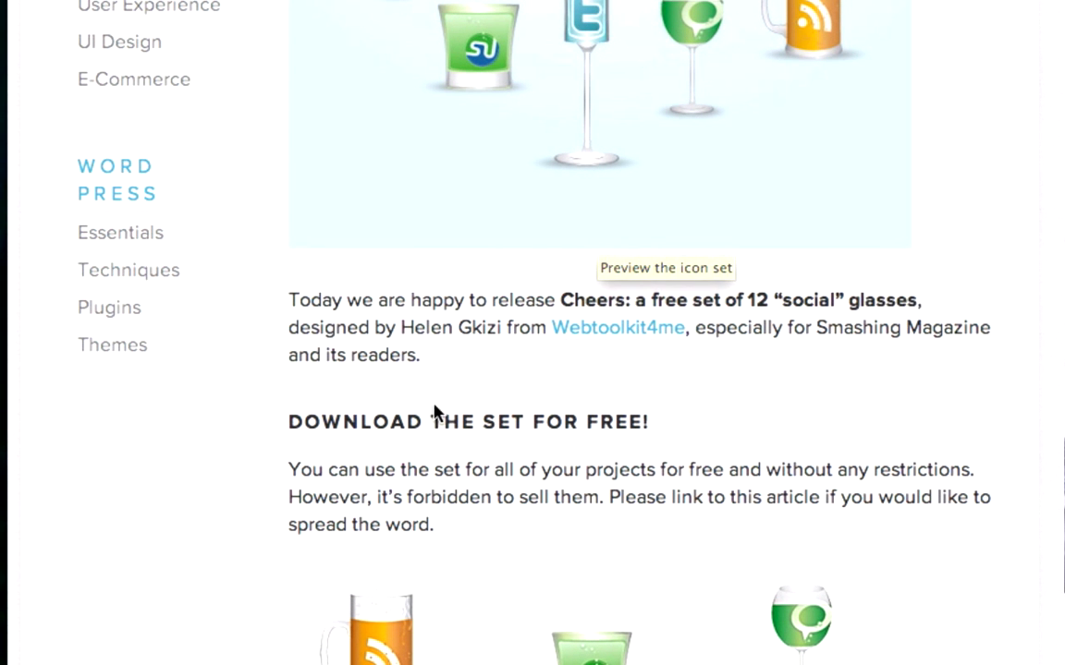
pyautogui.scroll(-9, 312, 425)
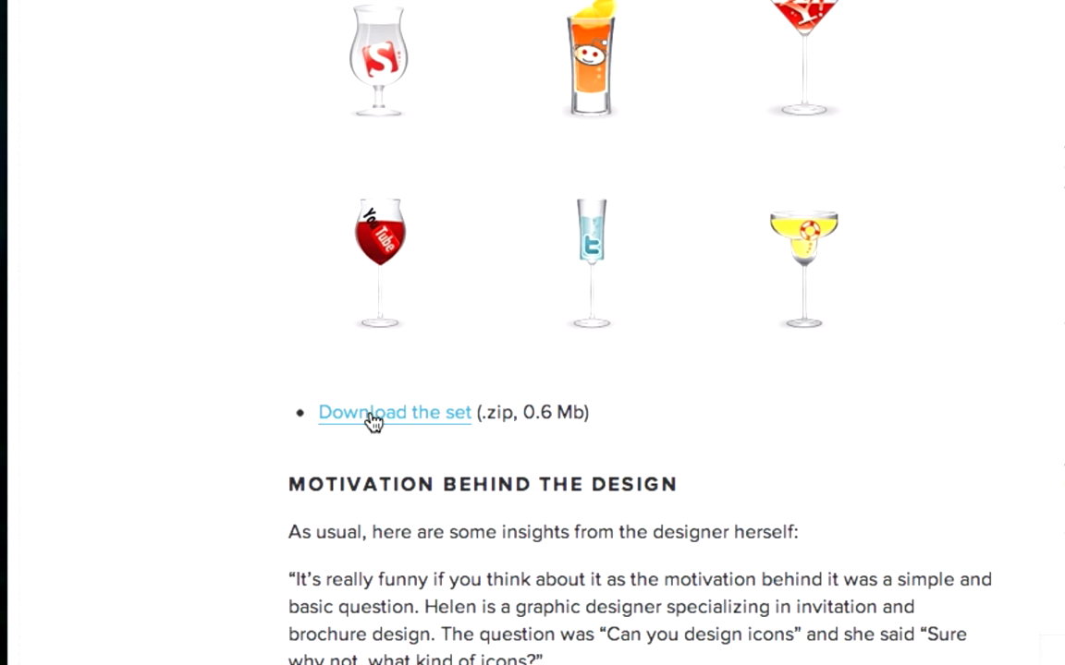
pyautogui.click(374, 420)
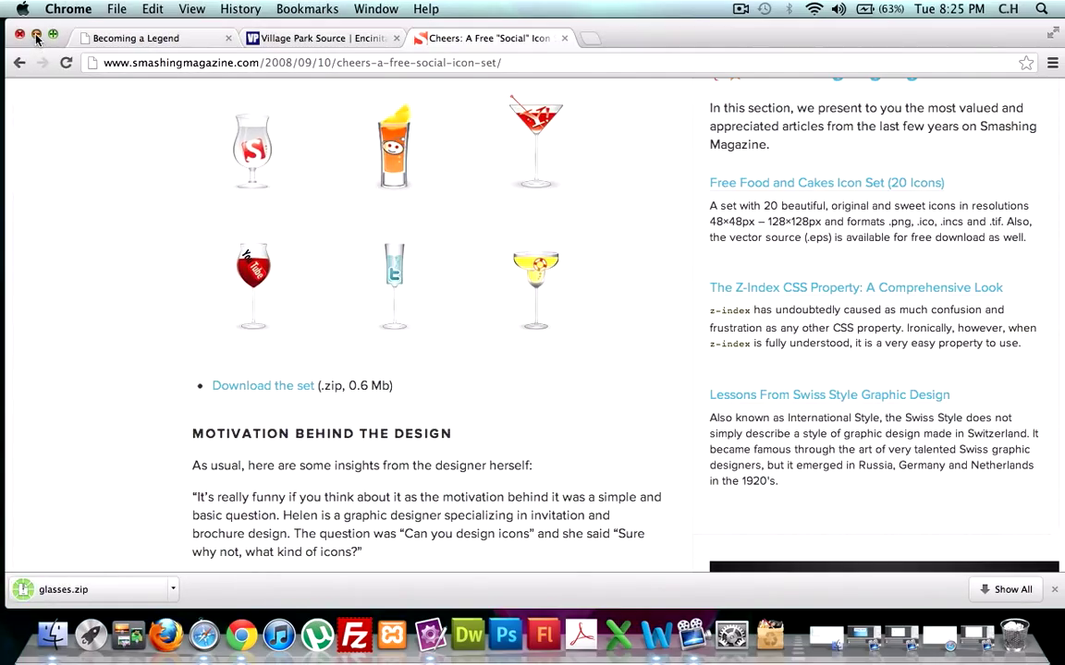
# - Minimize the browser and switch to the Downloads folder in Finder
pyautogui.click(36, 41)
pyautogui.click(51, 166)
pyautogui.press('super+shift+a')
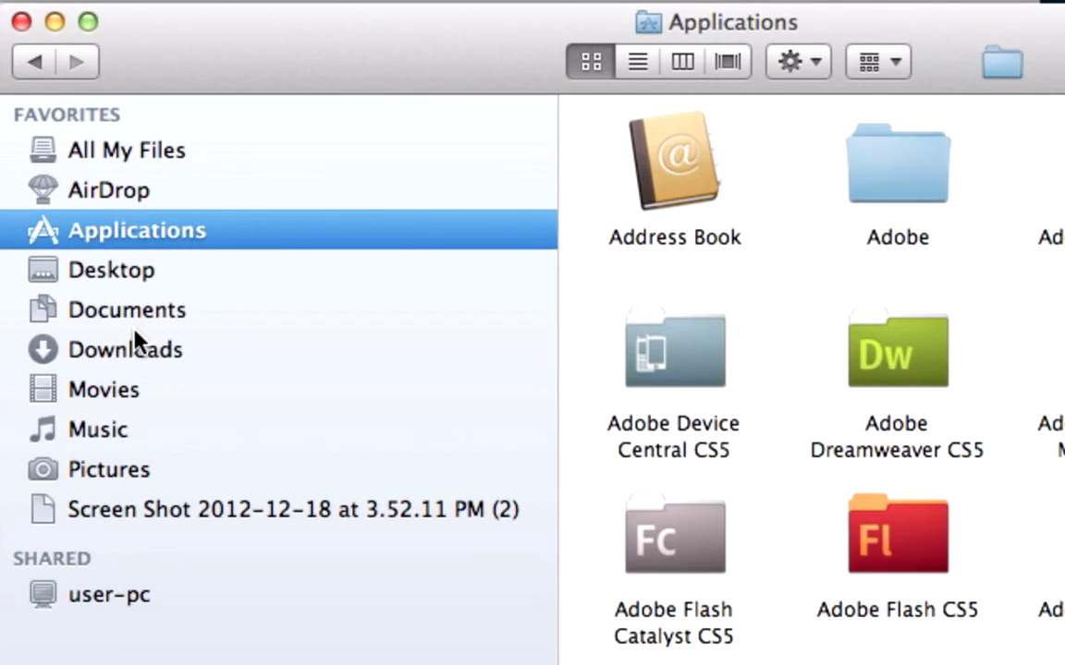
pyautogui.click(311, 204)
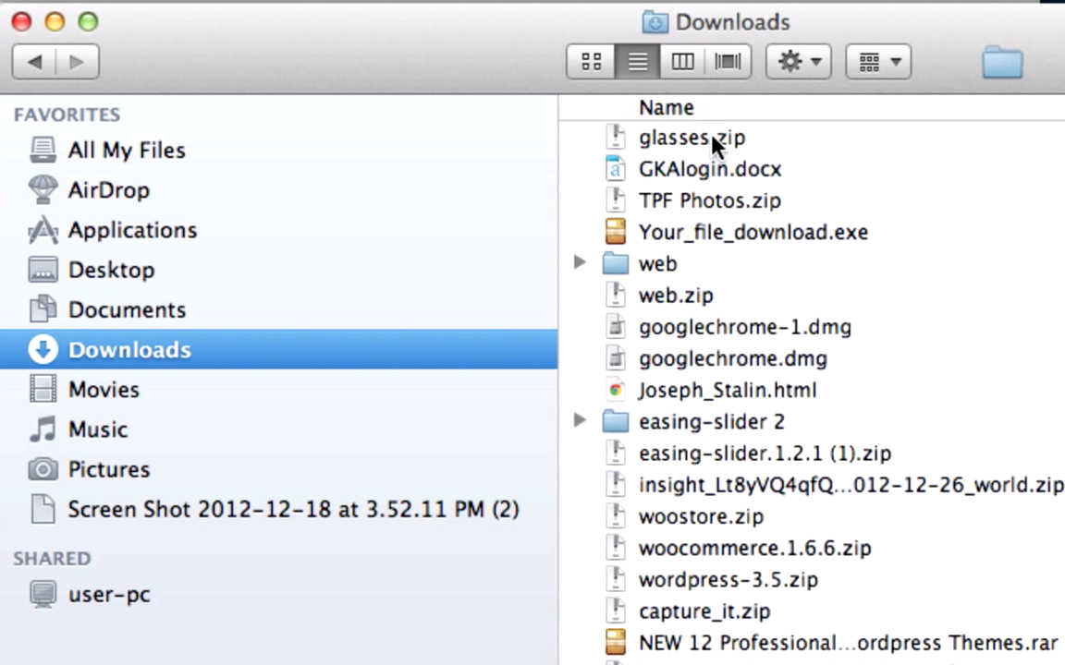
# - Extract the downloaded glasses.zip archive in the Downloads folder
pyautogui.click(712, 135)
pyautogui.scroll(-15, 712, 135)
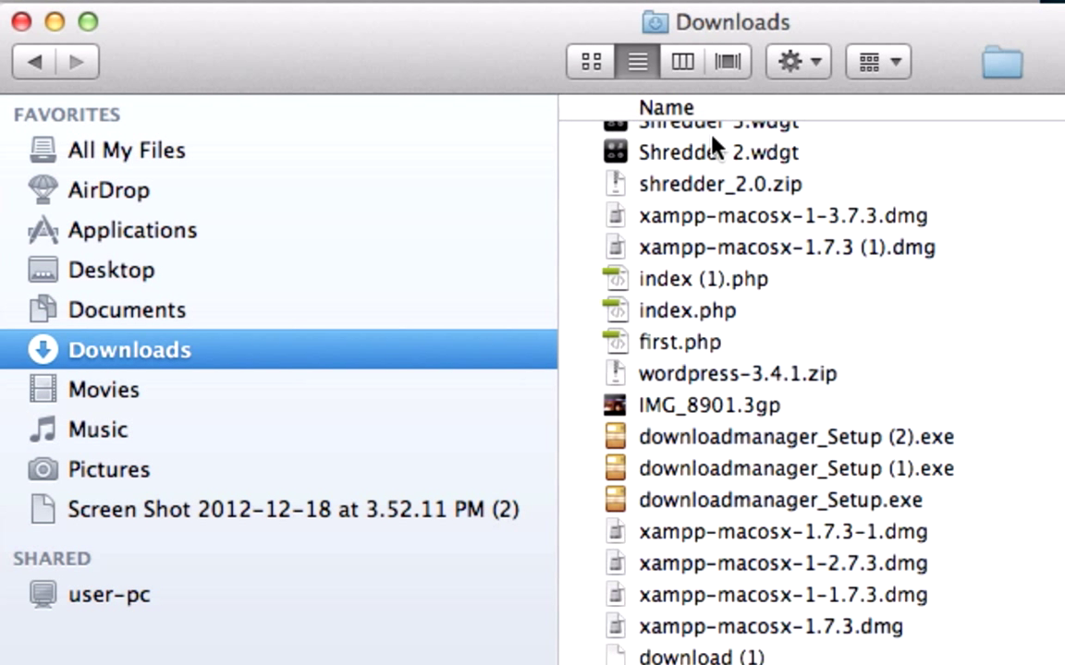
pyautogui.press('Up')
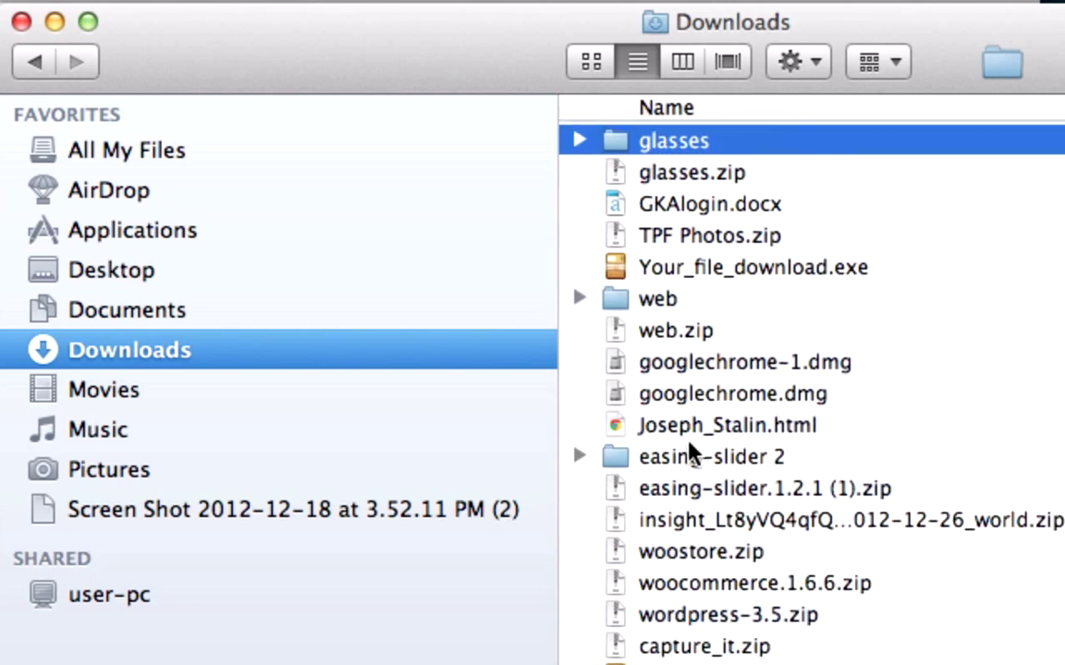
# - Move the extracted glasses folder to the desktop below the Javascript folder, and minimize the Downloads window
pyautogui.scroll(-15, 646, 492)
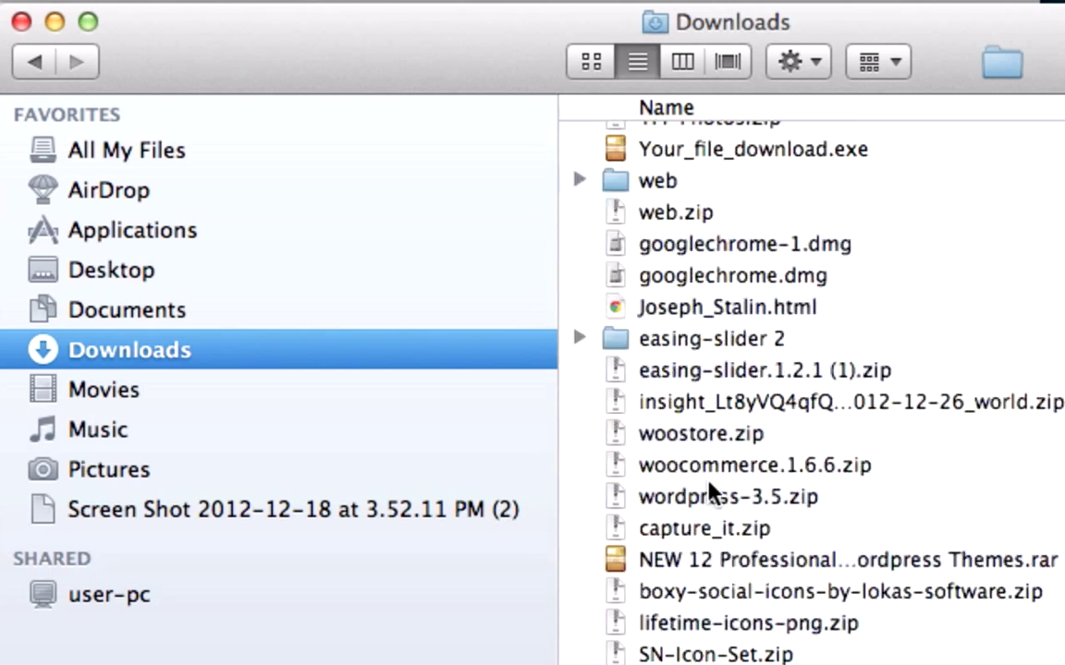
pyautogui.scroll(15, 725, 467)
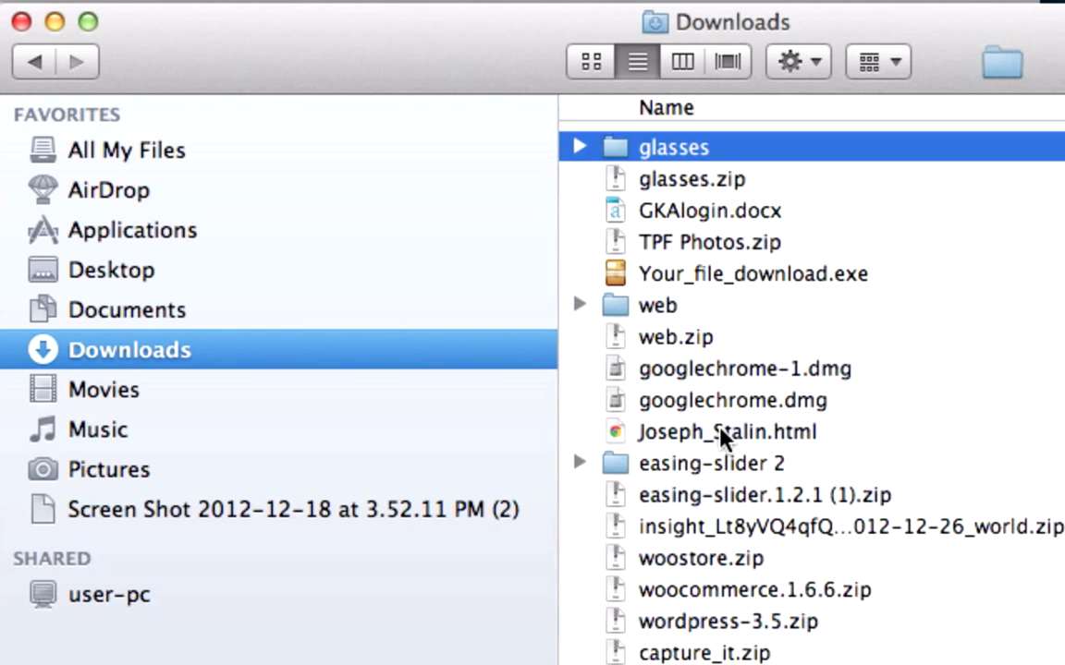
pyautogui.moveTo(682, 139); pyautogui.dragTo(0, 664)
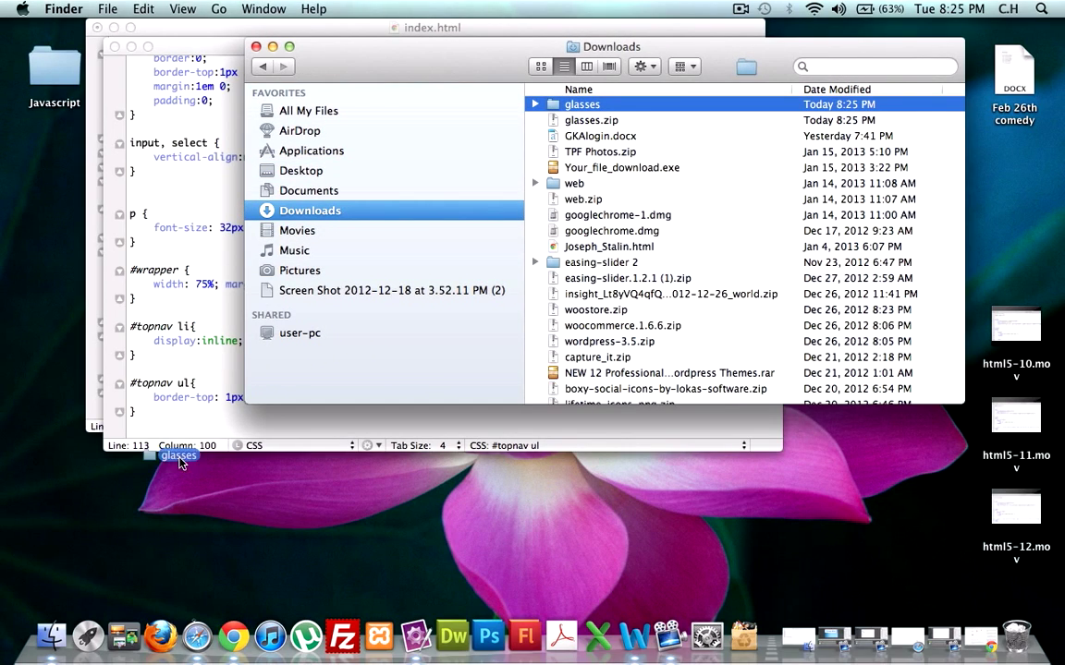
pyautogui.moveTo(181, 464); pyautogui.dragTo(49, 194)
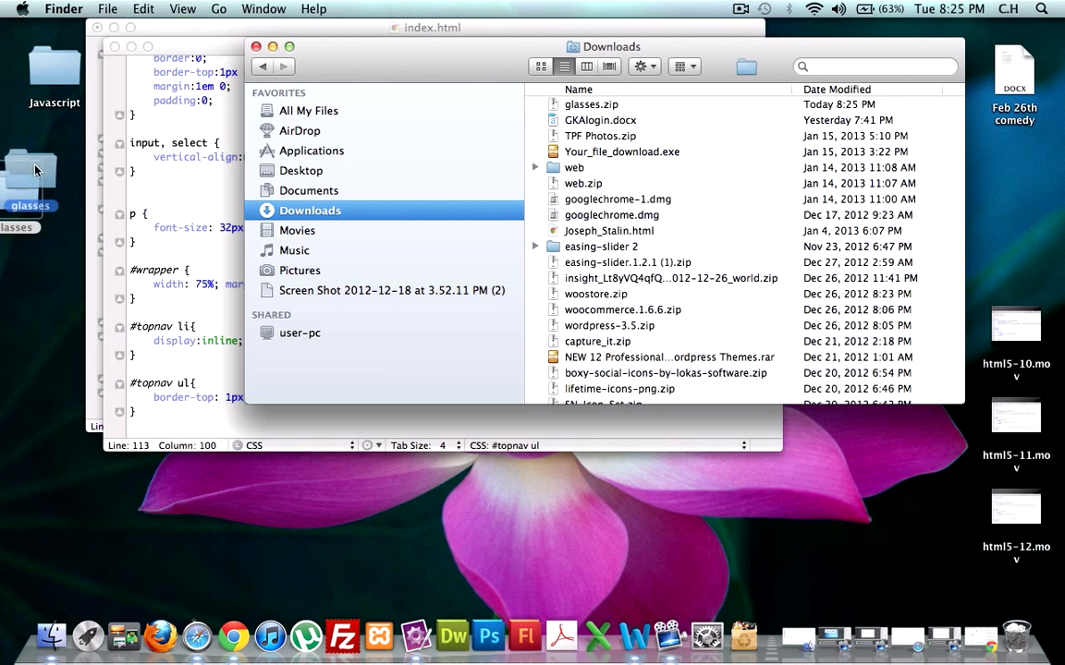
pyautogui.click(38, 146)
pyautogui.click(273, 46)
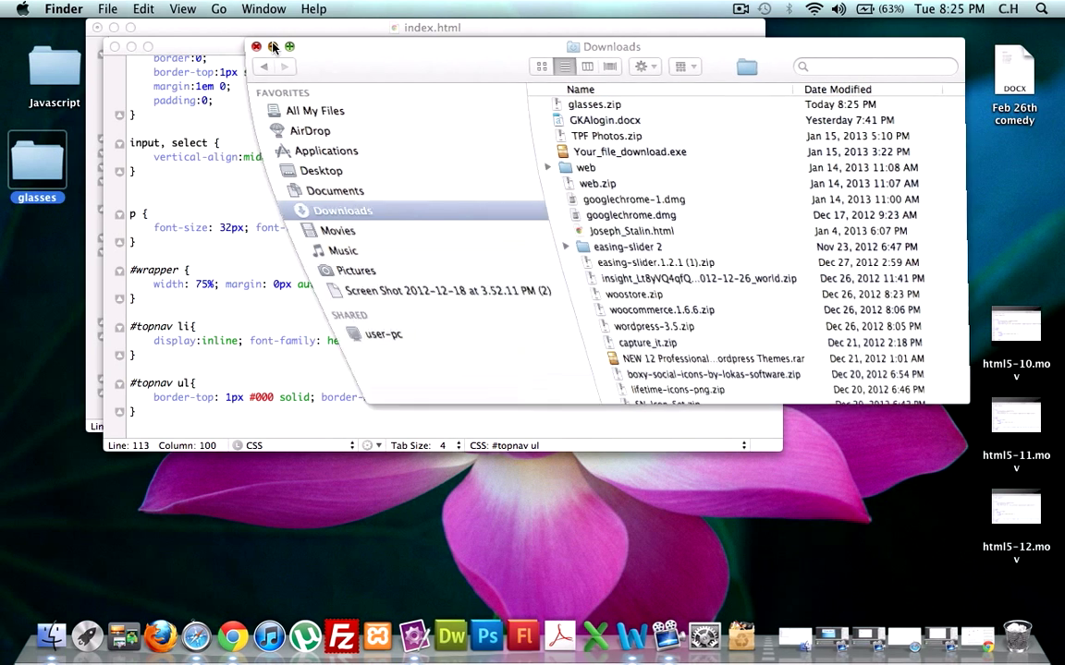
# - Minimize both code editor windows and open the html 5 folder from the desktop
pyautogui.click(132, 46)
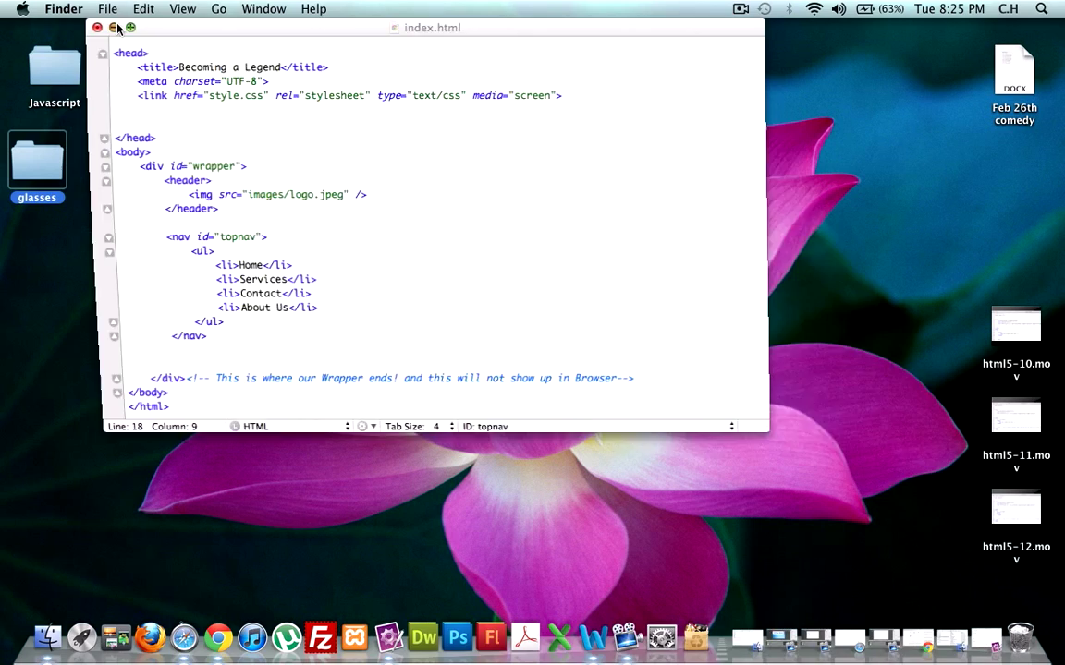
pyautogui.click(115, 27)
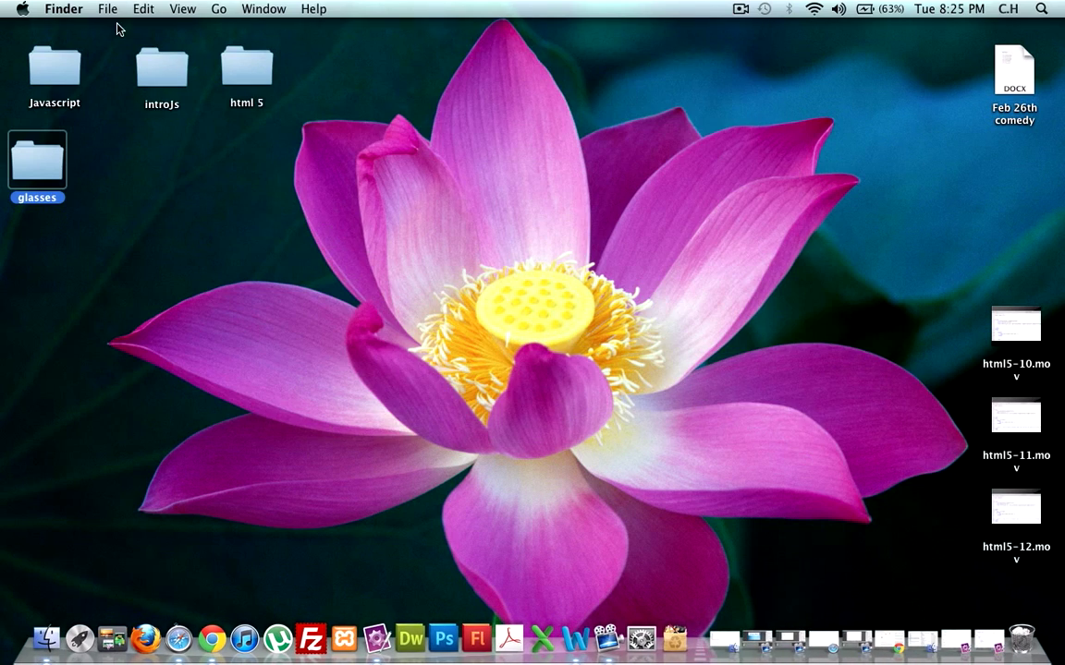
pyautogui.doubleClick(252, 81)
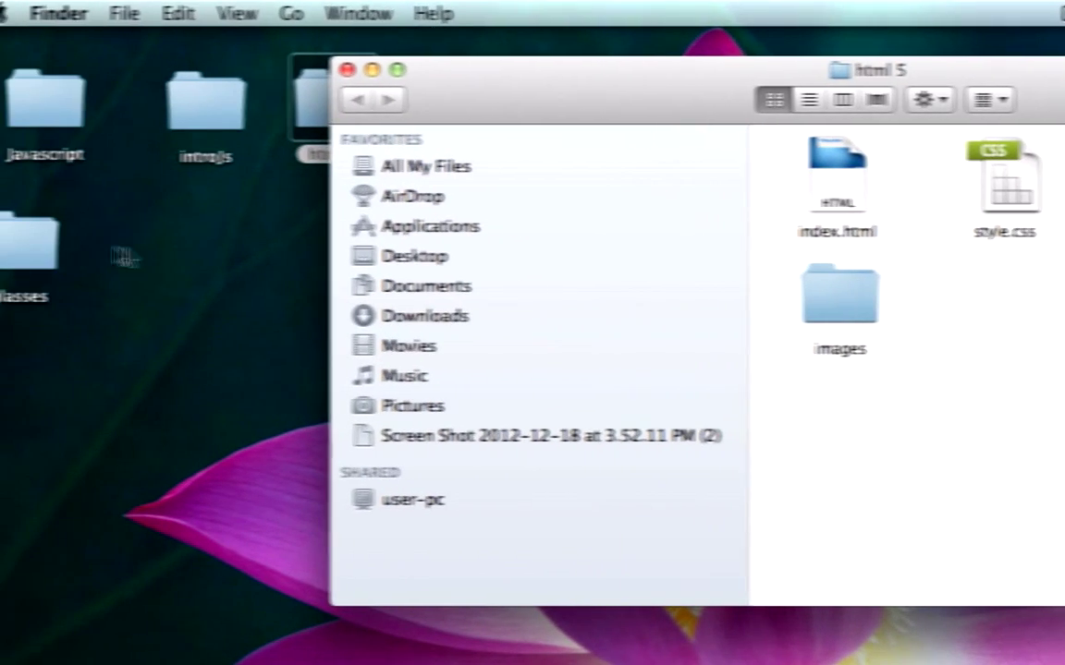
# - Open the 128x128 subfolder of the glasses folder and move twitter.png onto the desktop below the glasses folder
pyautogui.doubleClick(57, 242)
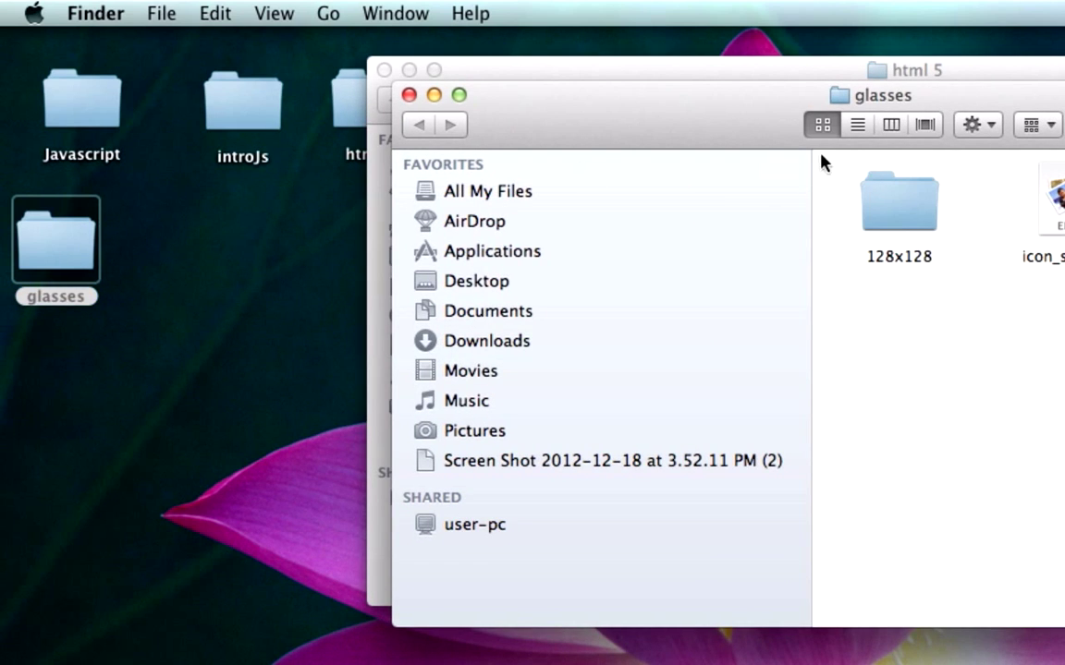
pyautogui.doubleClick(900, 199)
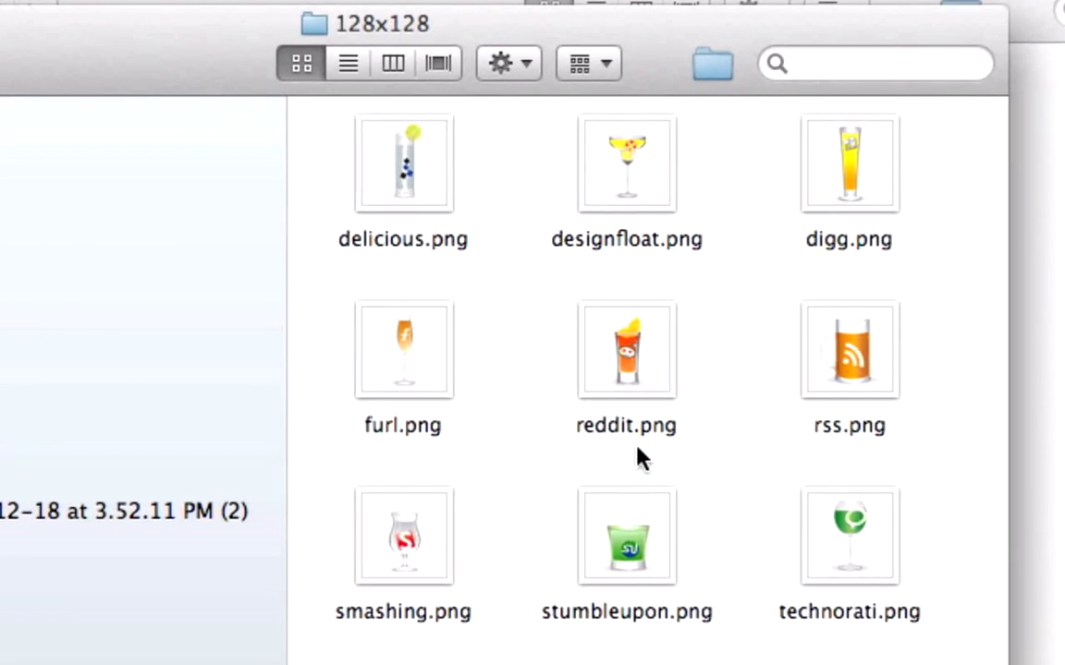
pyautogui.scroll(-5, 600, 413)
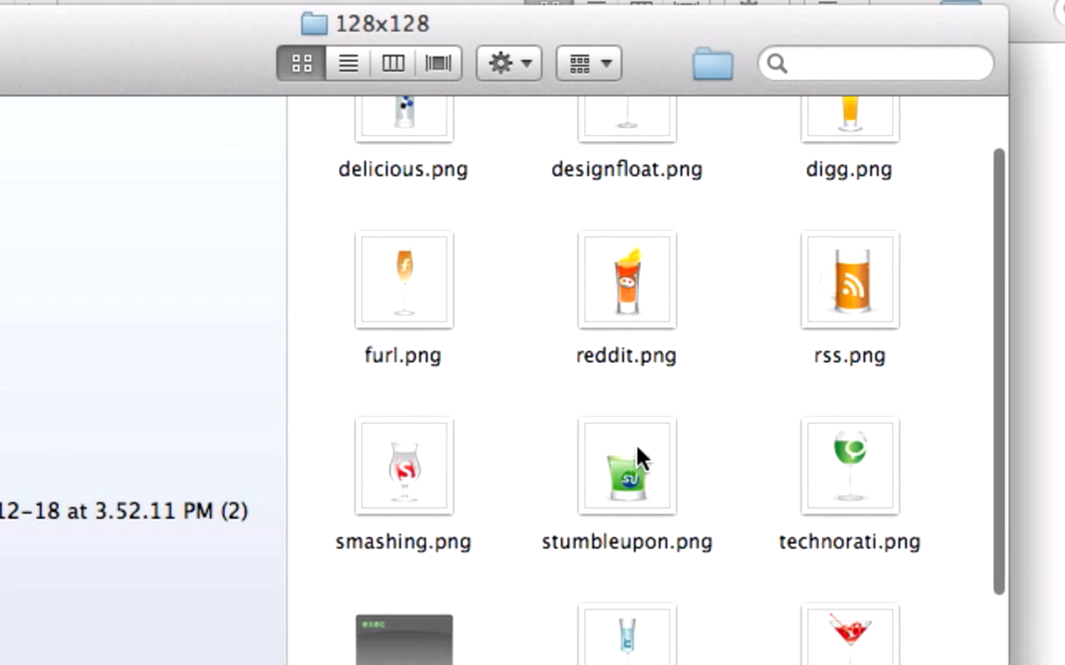
pyautogui.scroll(-2, 638, 458)
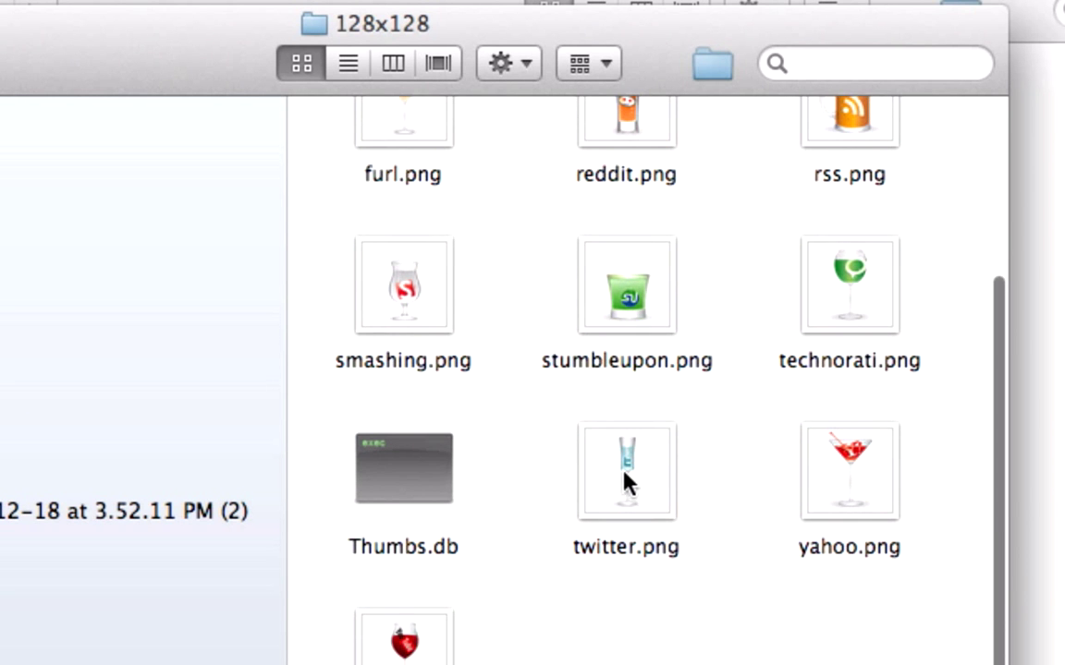
pyautogui.moveTo(610, 465); pyautogui.dragTo(45, 294)
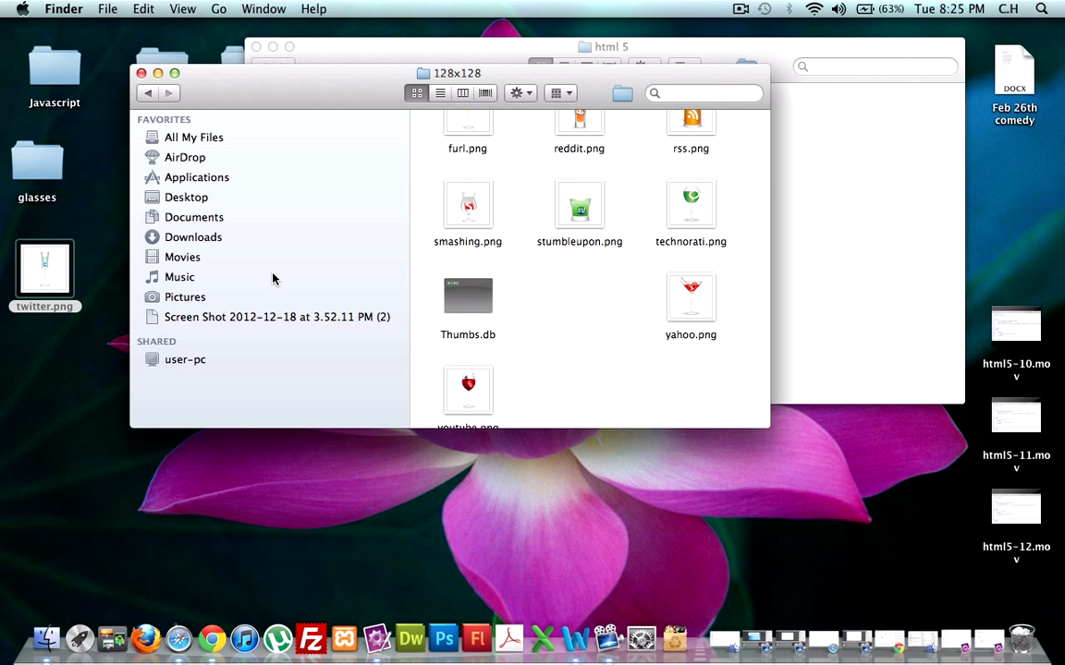
# - Widen the 128x128 folder window and move youtube.png onto the desktop below twitter.png
pyautogui.scroll(1, 629, 314)
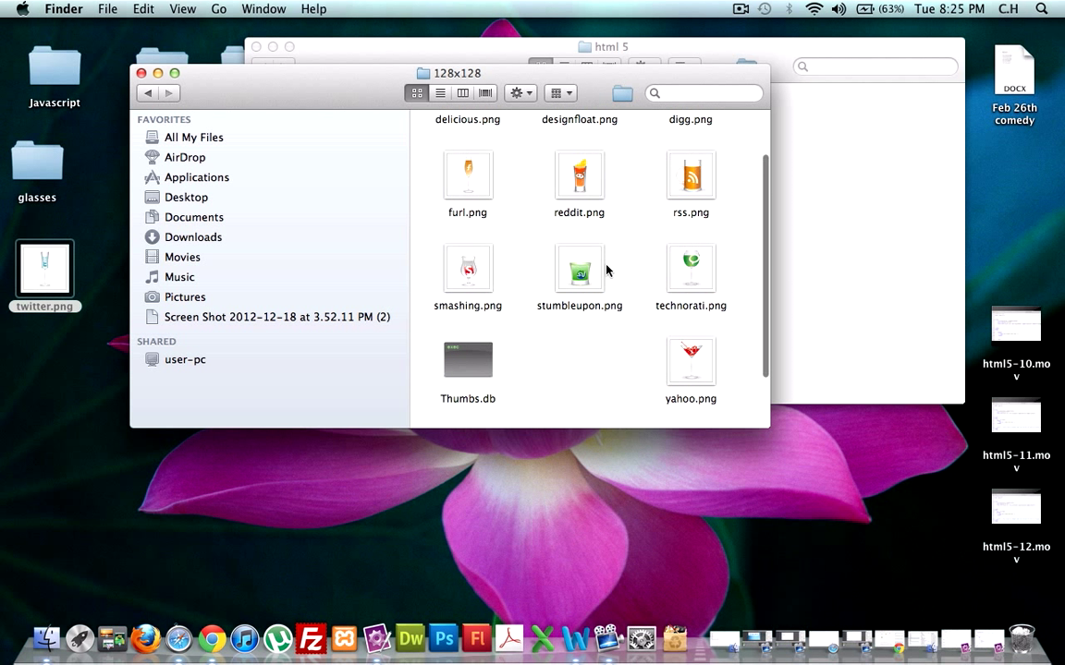
pyautogui.scroll(1, 606, 270)
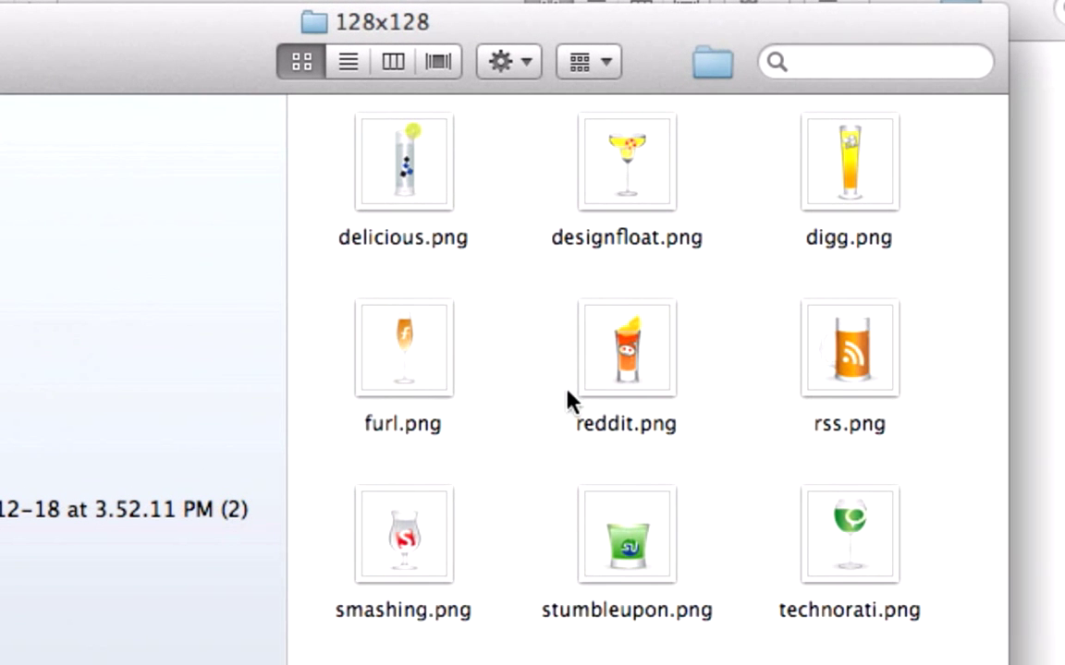
pyautogui.scroll(-1, 552, 282)
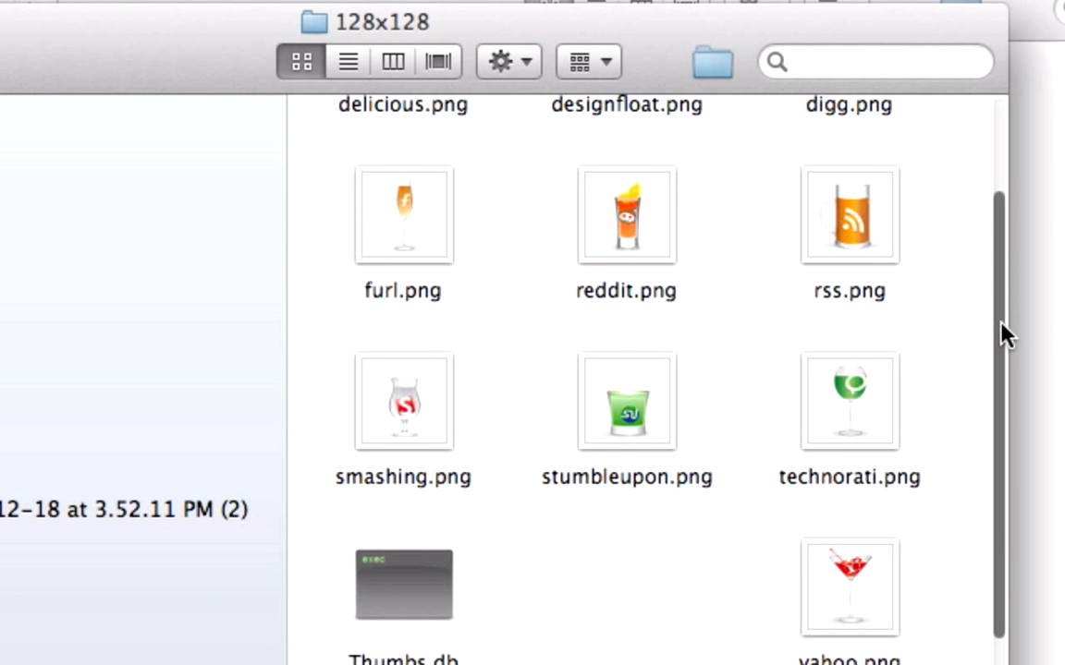
pyautogui.moveTo(1007, 334); pyautogui.dragTo(1064, 323)
pyautogui.scroll(1, 1003, 309)
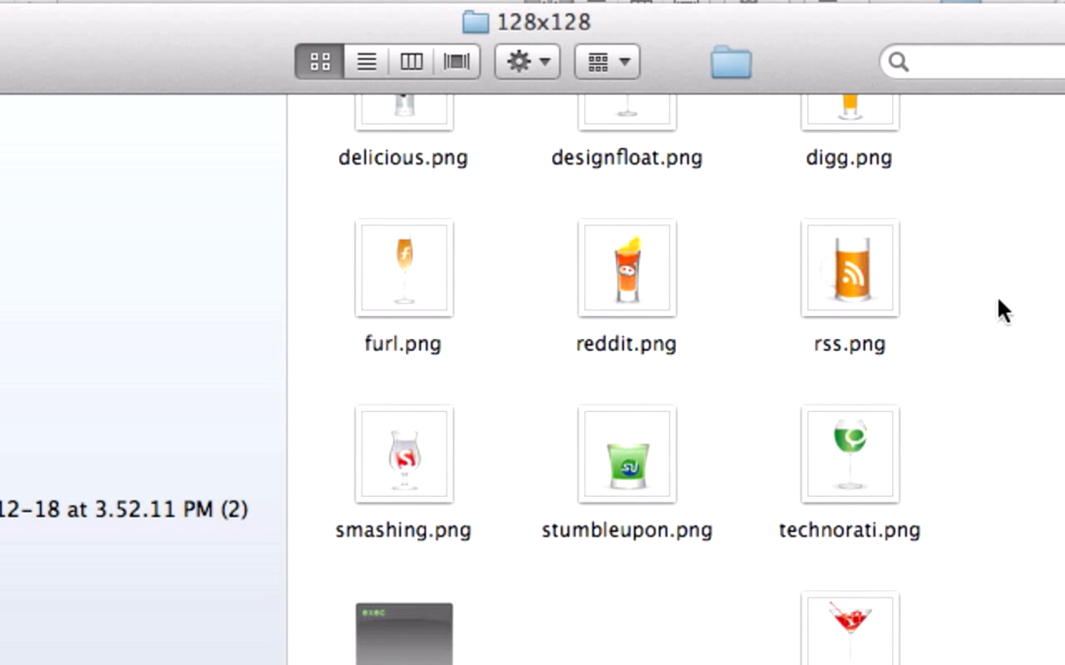
pyautogui.scroll(-1, 1003, 309)
pyautogui.scroll(-3, 724, 517)
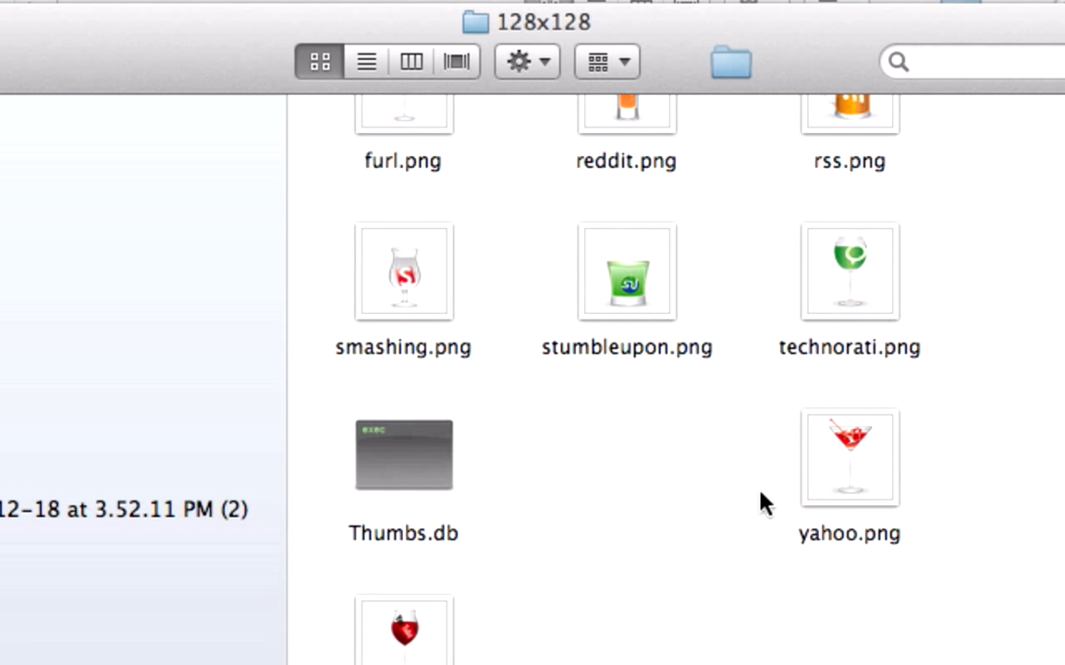
pyautogui.moveTo(407, 636); pyautogui.dragTo(0, 664)
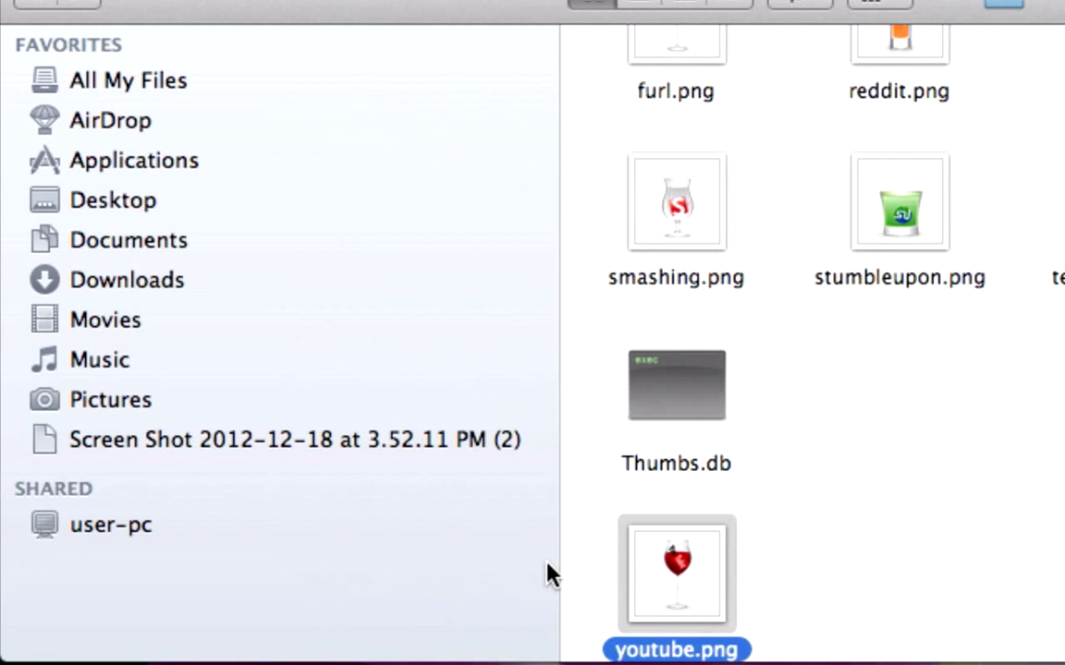
pyautogui.moveTo(53, 586); pyautogui.dragTo(20, 566)
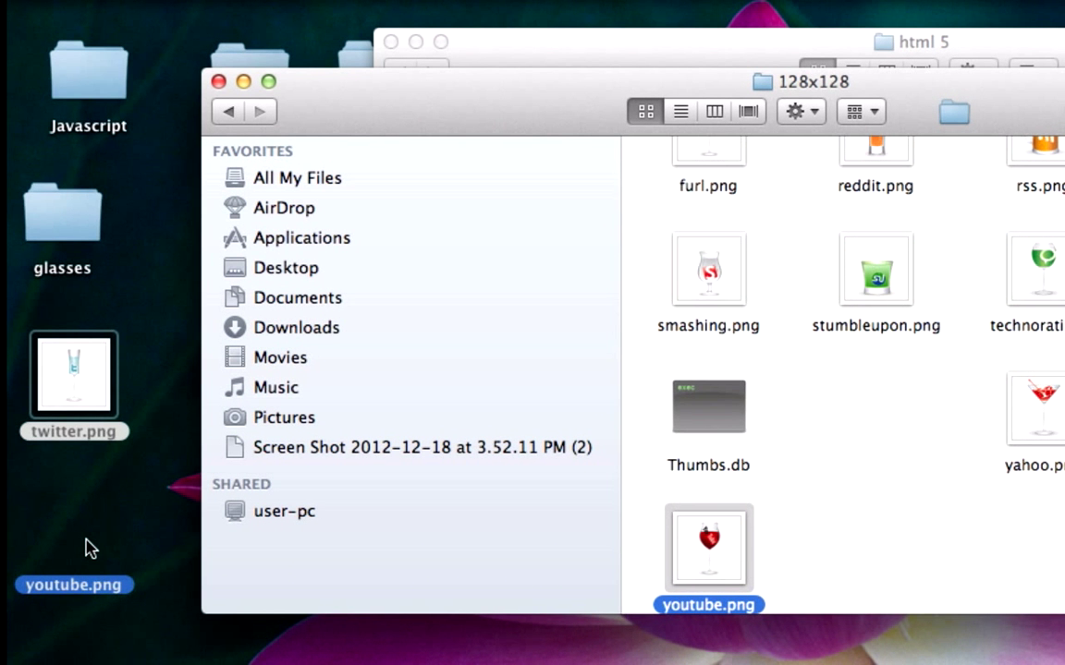
# - Move rss.png from the 128x128 folder onto the desktop below youtube.png
pyautogui.scroll(2, 884, 375)
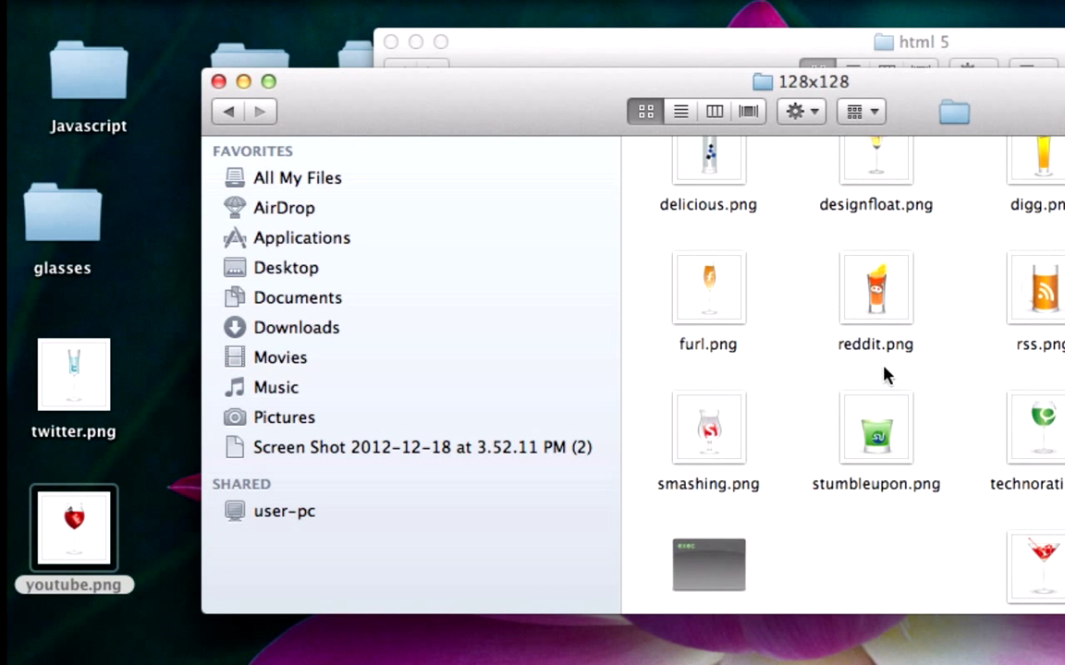
pyautogui.click(1042, 316)
pyautogui.moveTo(1041, 315); pyautogui.dragTo(74, 647)
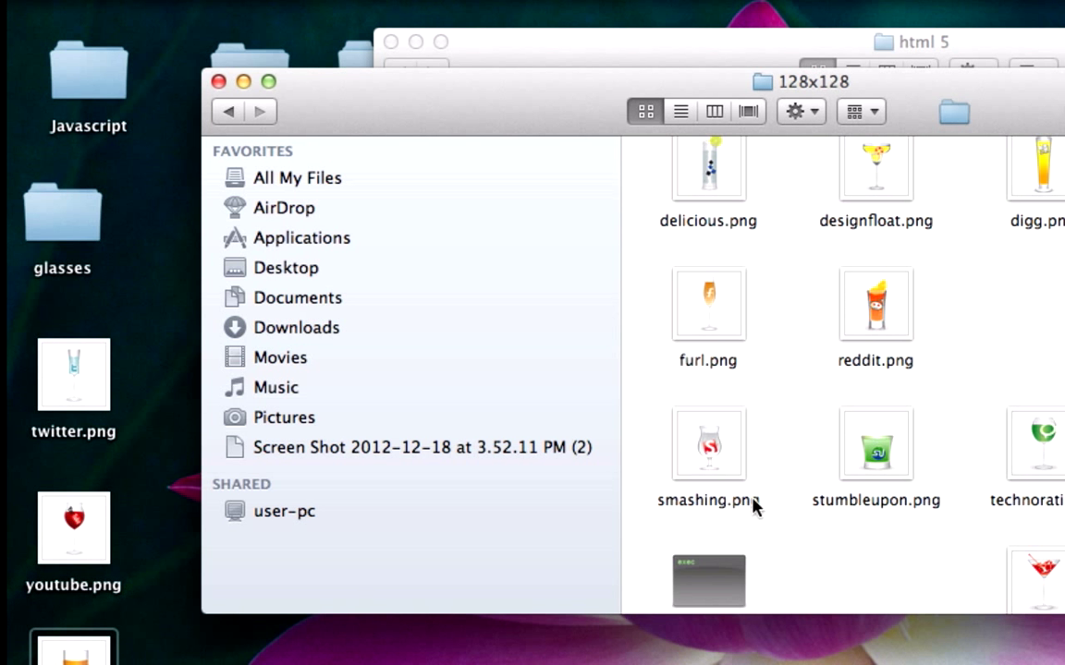
# - Check the remaining icons in the 128x128 folder and close its window
pyautogui.scroll(1, 1054, 318)
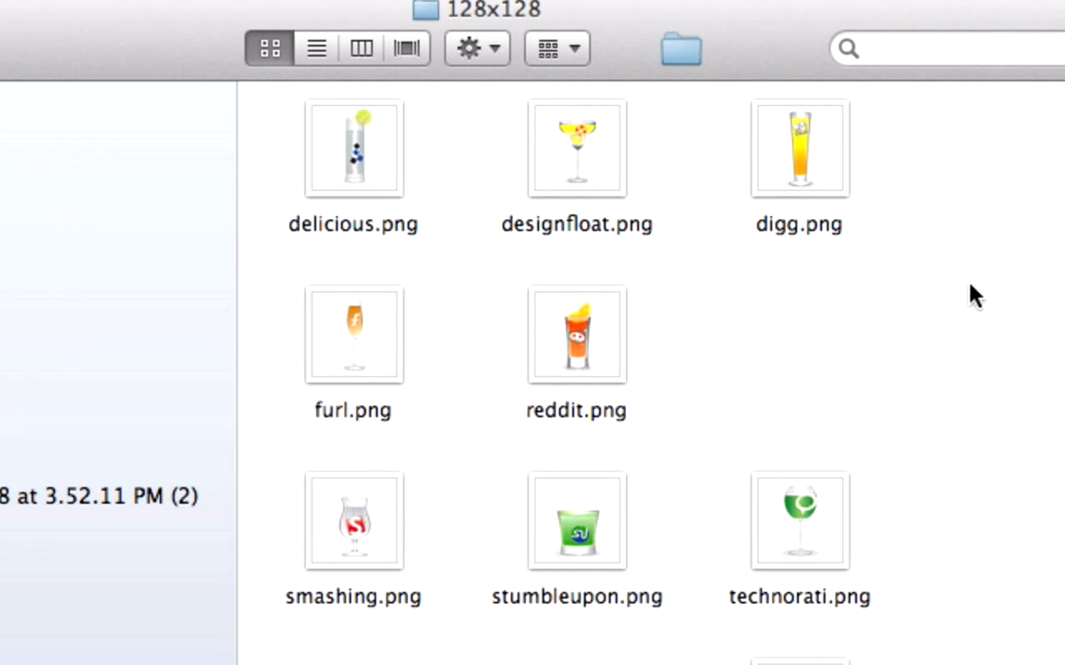
pyautogui.scroll(1, 970, 293)
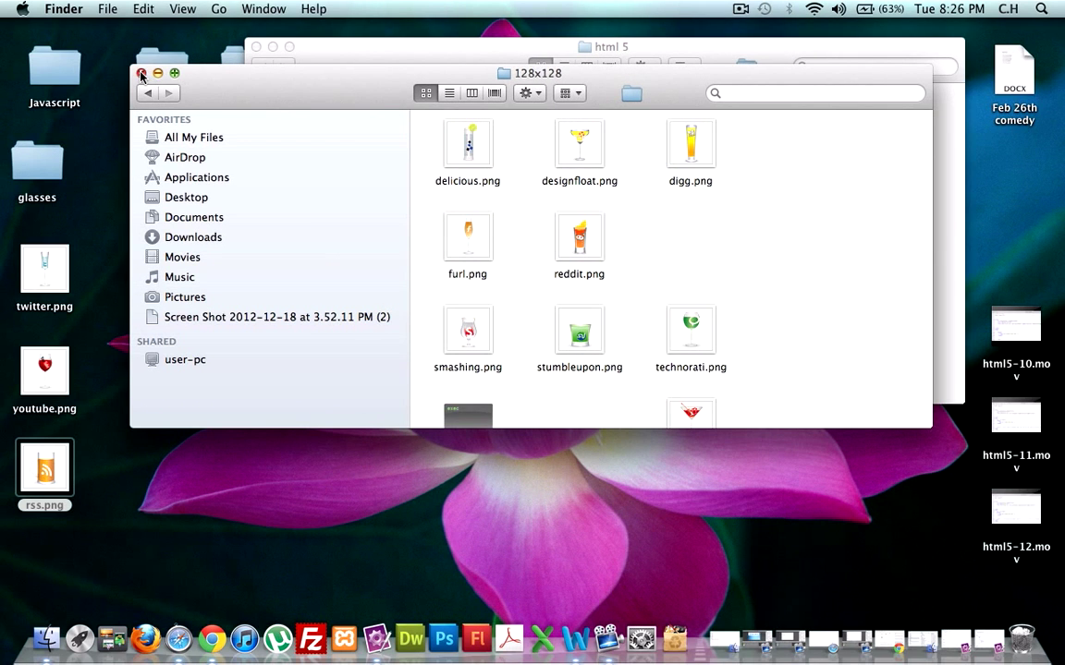
pyautogui.click(141, 73)
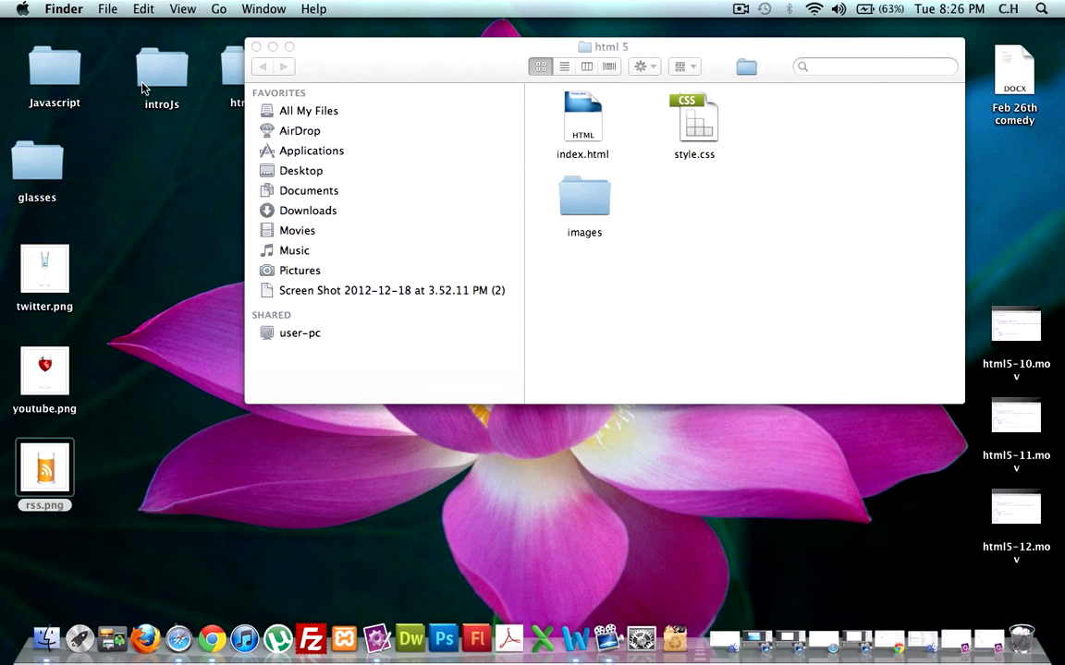
# - Place rss.png beside twitter.png on the desktop and view its file information
pyautogui.moveTo(57, 469); pyautogui.dragTo(153, 313)
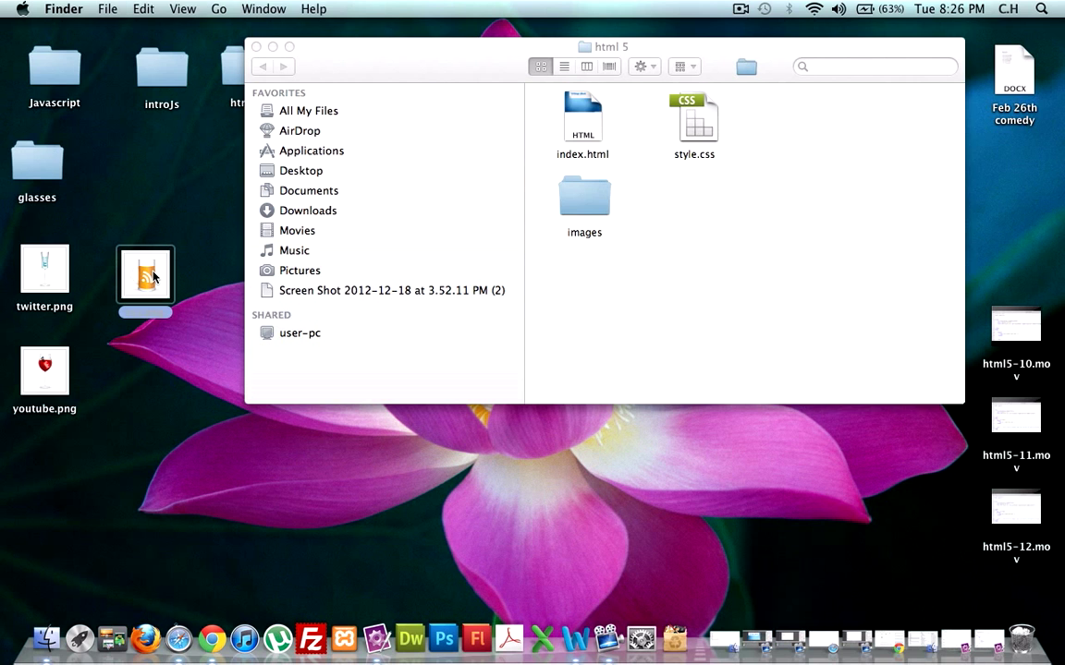
pyautogui.rightClick(154, 277)
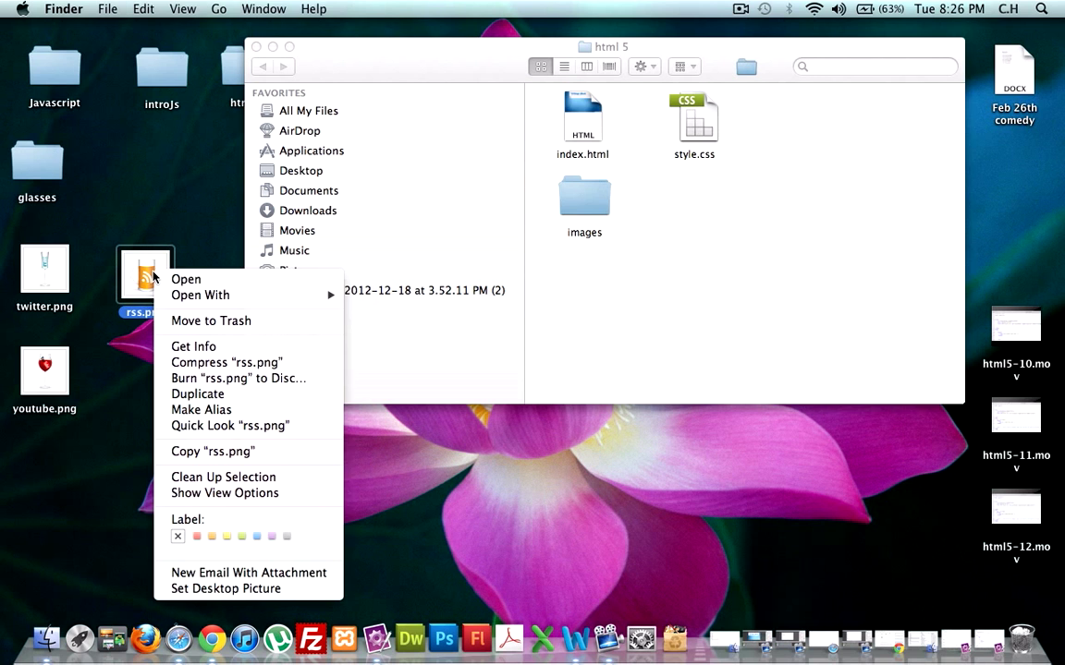
pyautogui.click(189, 346)
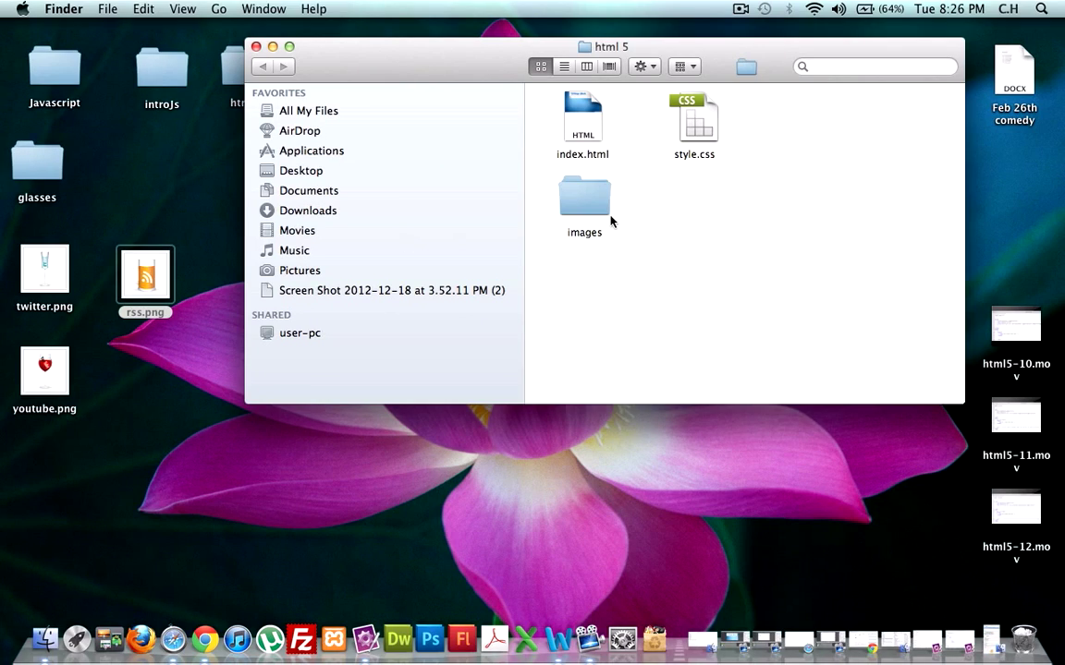
# - Open the images folder inside html 5 and move rss.png, twitter.png and youtube.png from the desktop into it
pyautogui.doubleClick(578, 209)
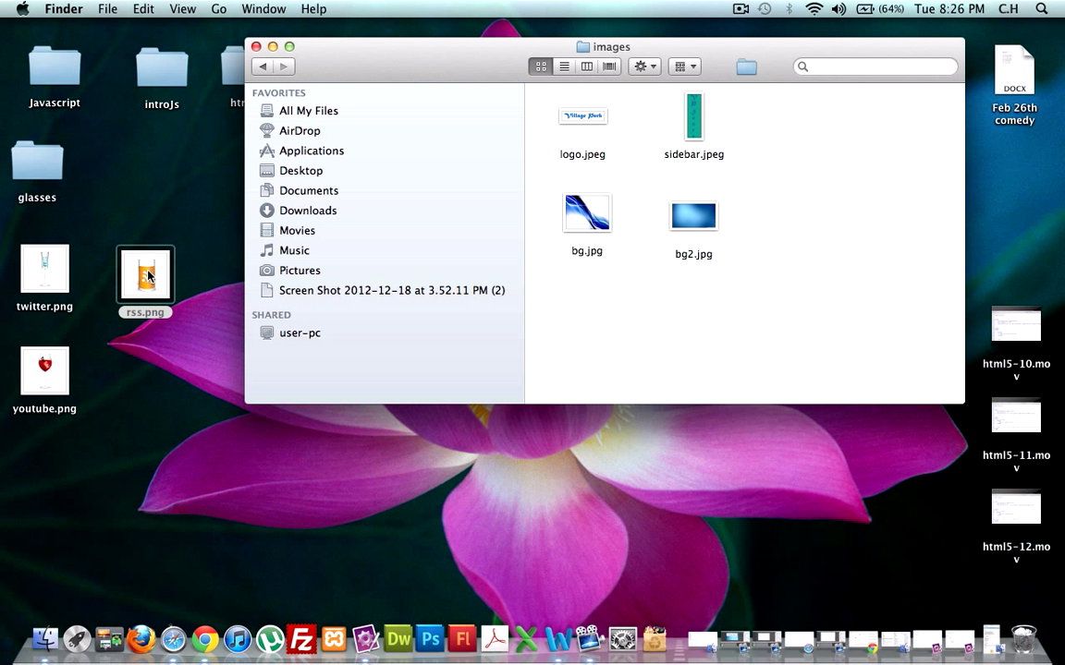
pyautogui.moveTo(152, 257); pyautogui.dragTo(757, 279)
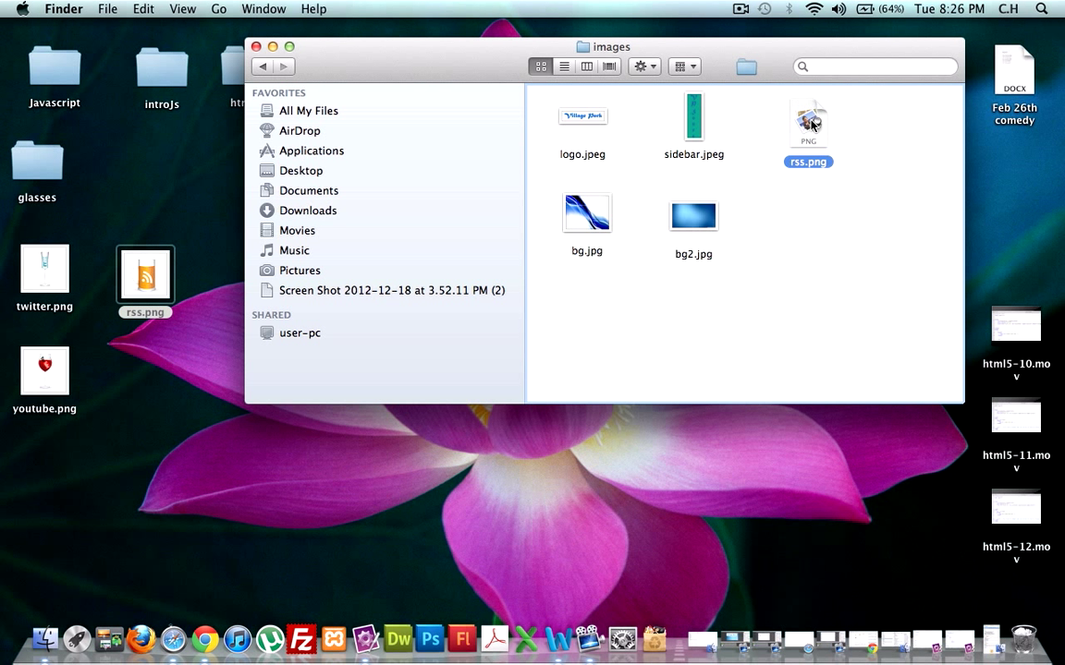
pyautogui.moveTo(39, 259); pyautogui.dragTo(812, 236)
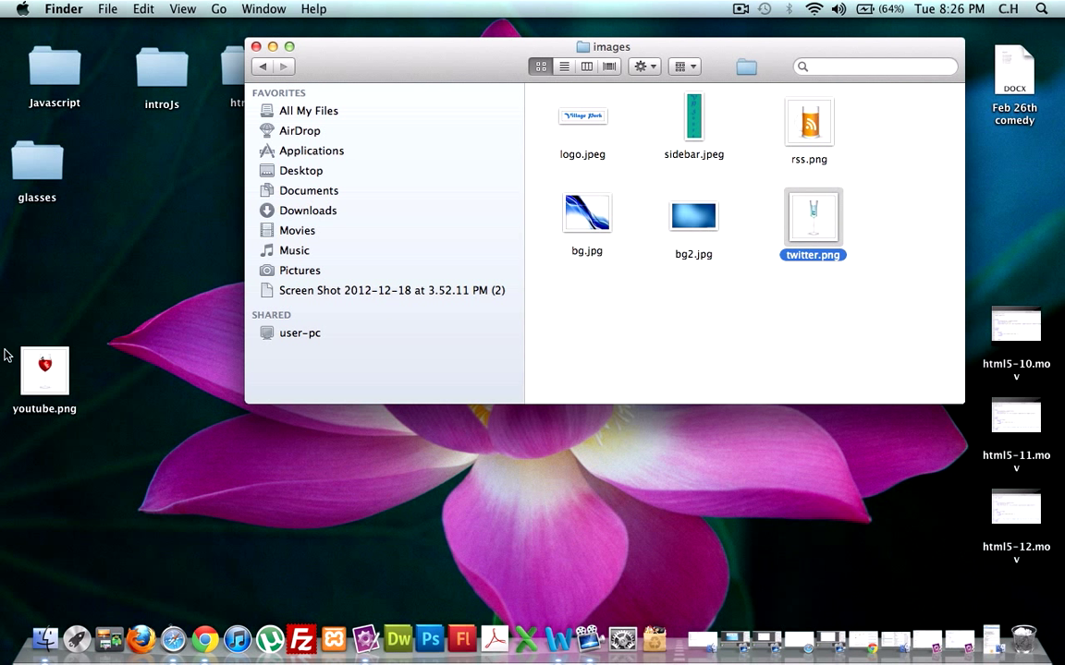
pyautogui.moveTo(48, 362); pyautogui.dragTo(584, 321)
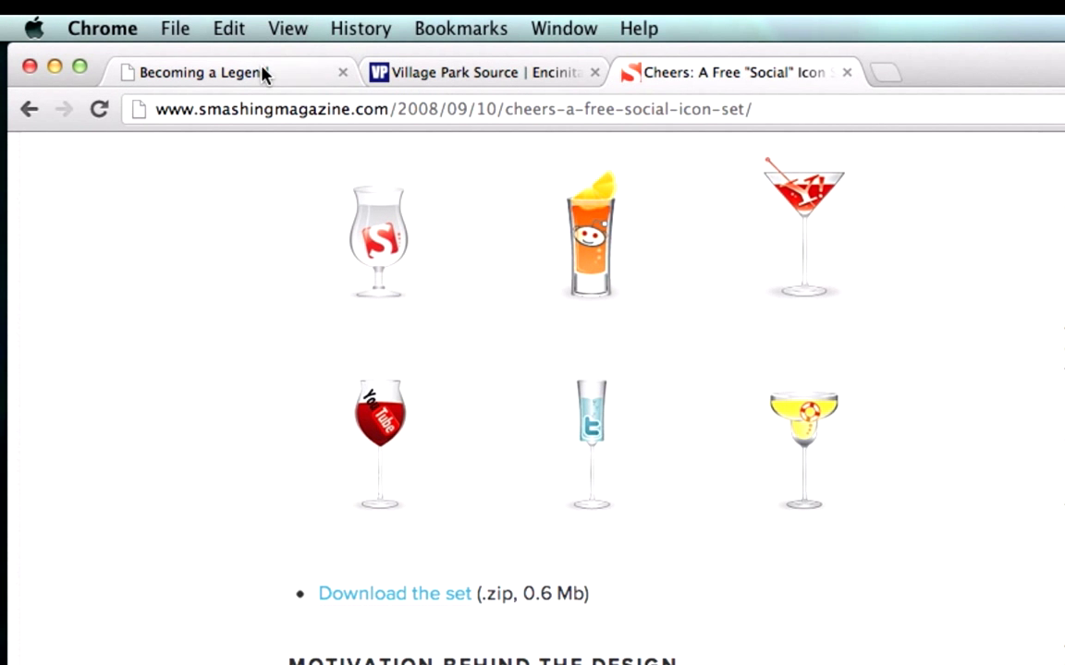
# - Switch to Chrome and show the "Becoming a Legend" page to view the current site layout
pyautogui.click(261, 71)
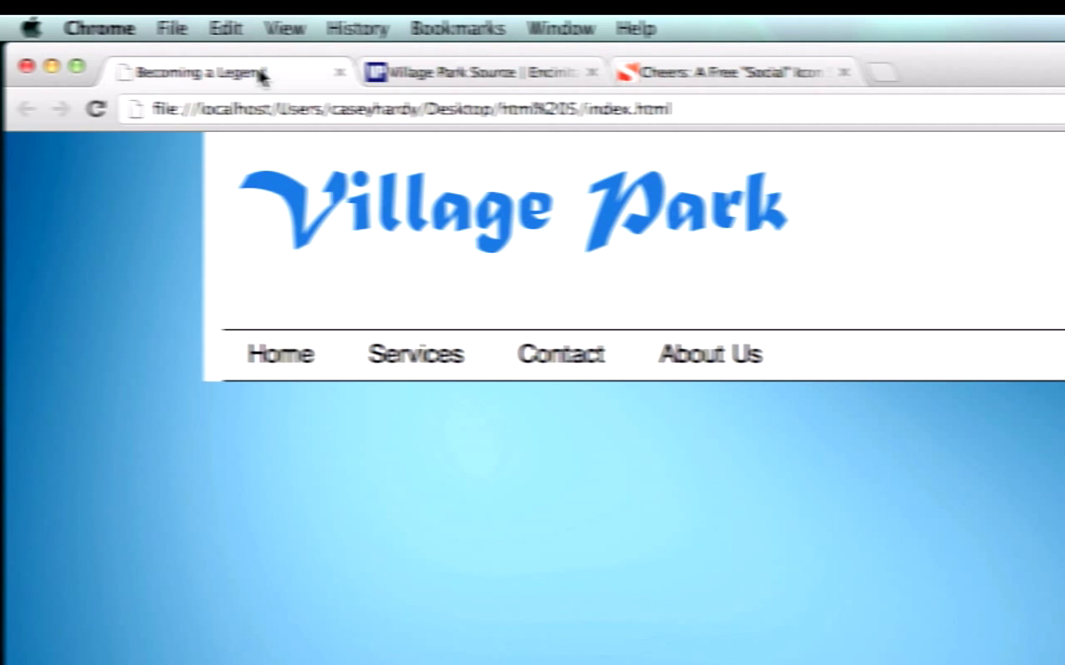